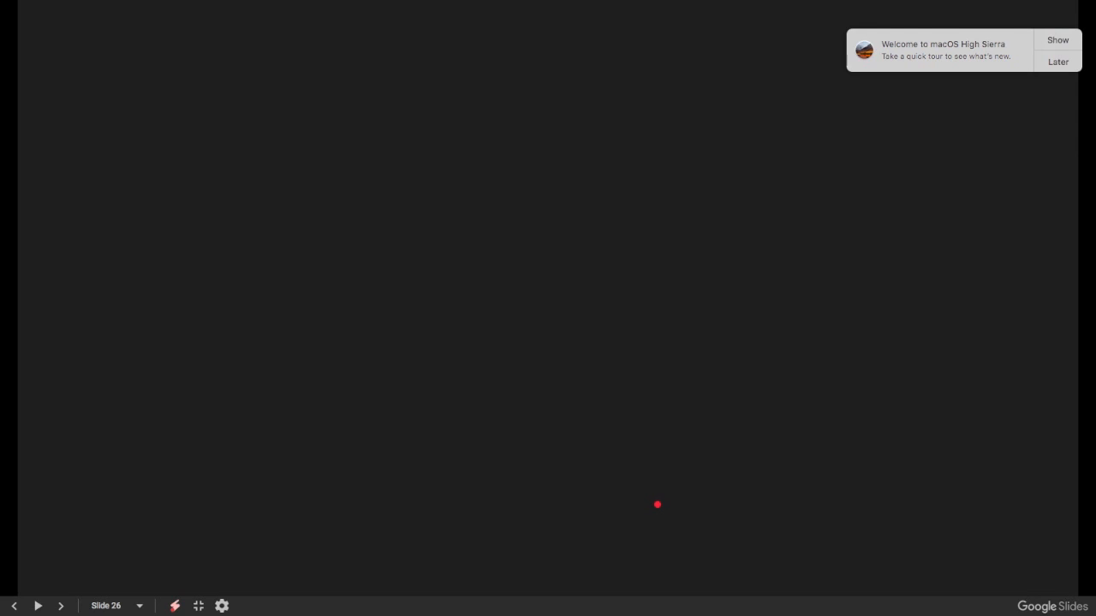
Open TexturePacker and postpone the macOS High Sierra tour notification.
{"action": "left_click", "coordinate": [557, 68]}
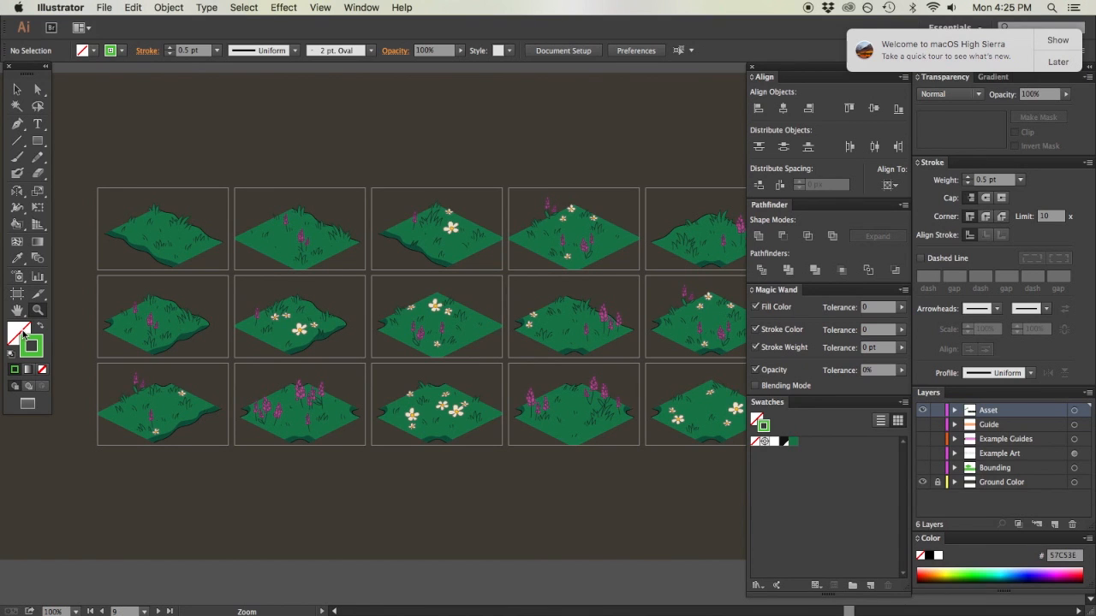
{"action": "mouse_move", "coordinate": [3, 347]}
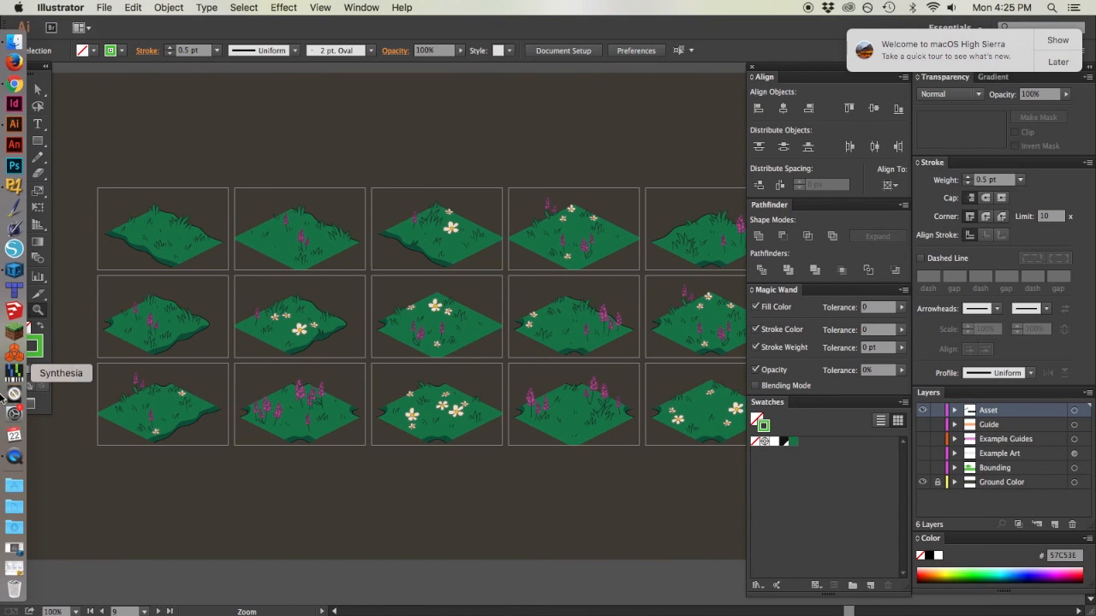
{"action": "left_click", "coordinate": [13, 268]}
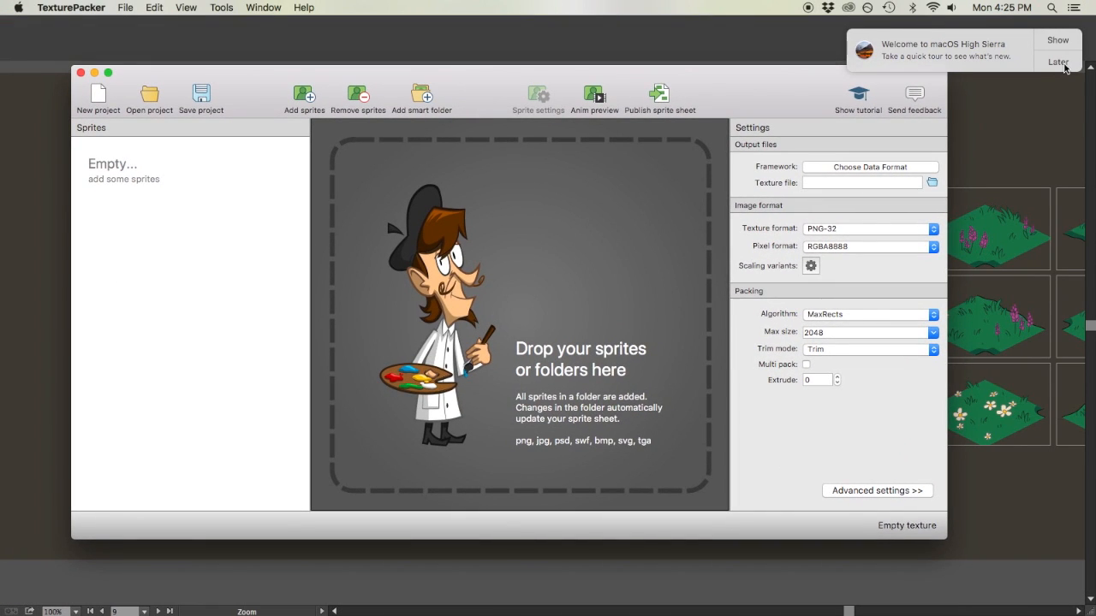
{"action": "left_click", "coordinate": [1066, 66]}
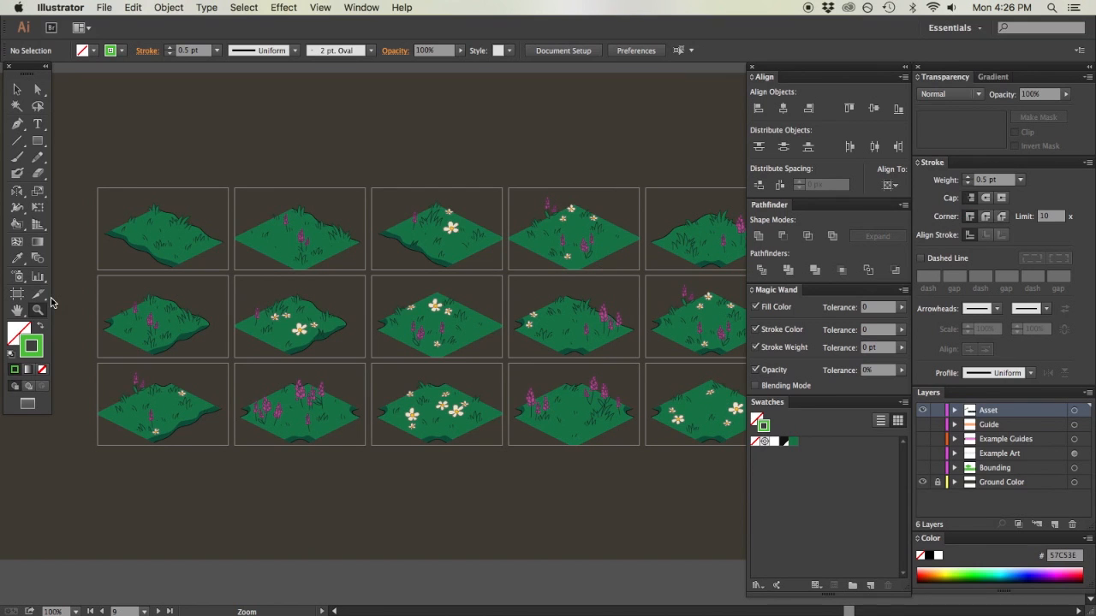
Select the second tile's artboard in Illustrator with the Artboard tool and review the full list of artboard names.
{"action": "left_click", "coordinate": [54, 306]}
{"action": "left_click", "coordinate": [21, 296]}
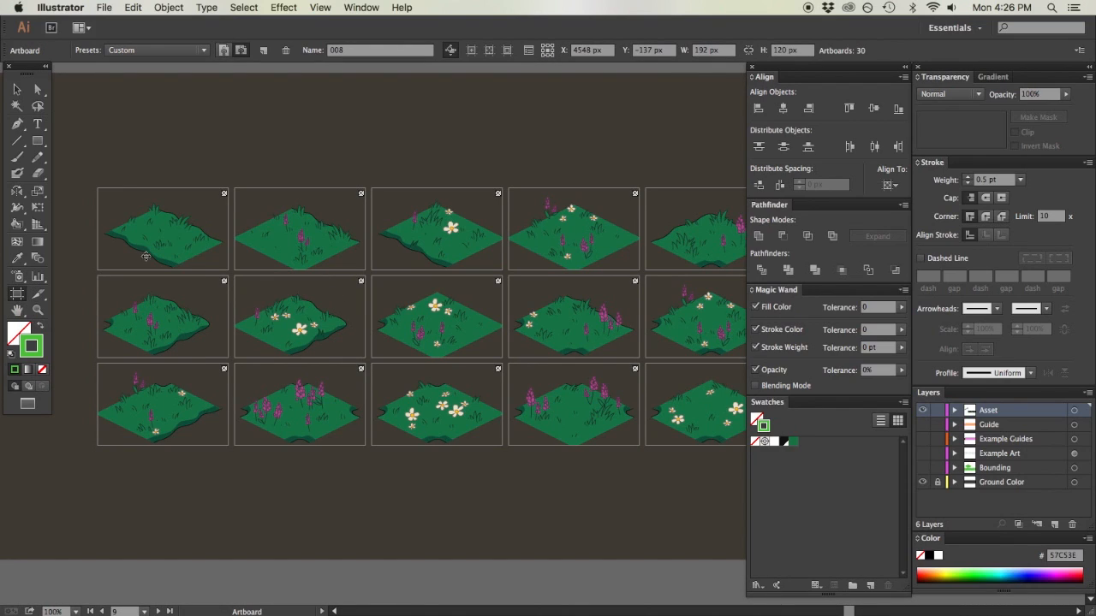
{"action": "left_click", "coordinate": [307, 225]}
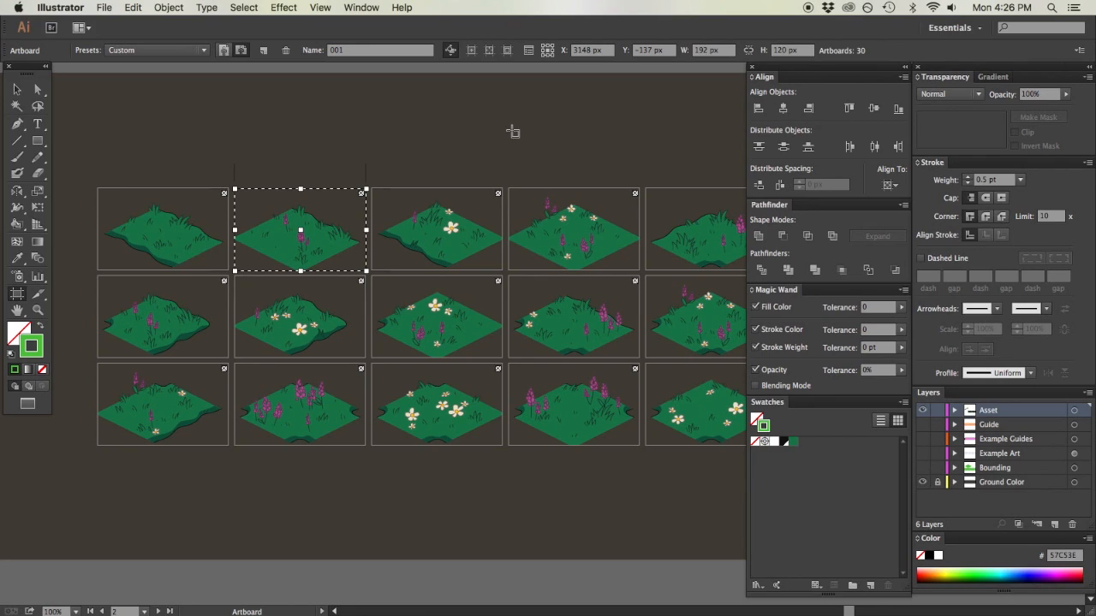
{"action": "left_click", "coordinate": [365, 10]}
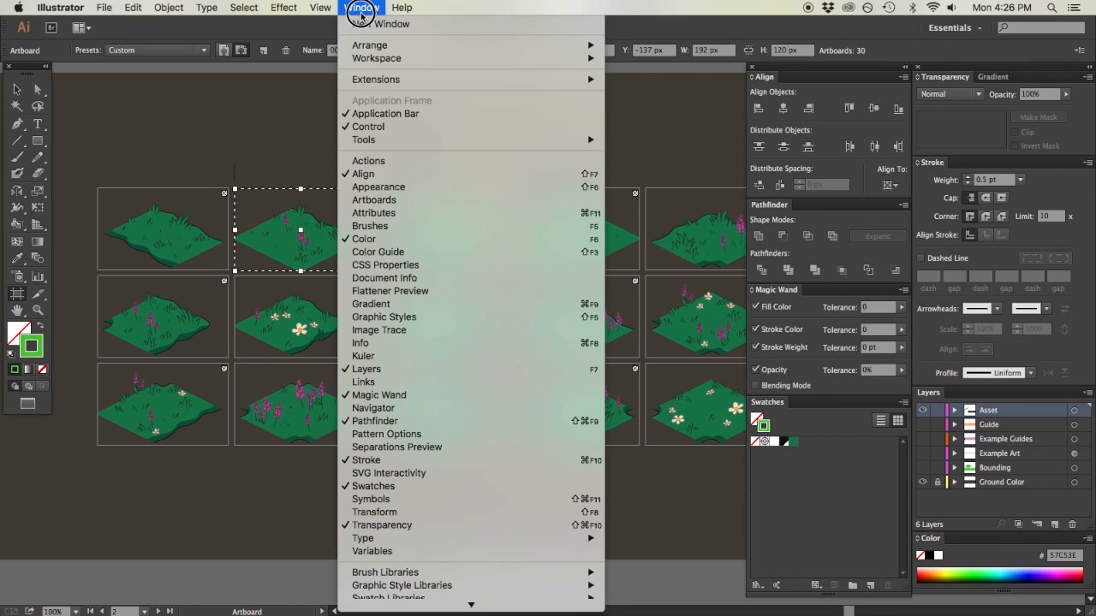
{"action": "left_click", "coordinate": [426, 200]}
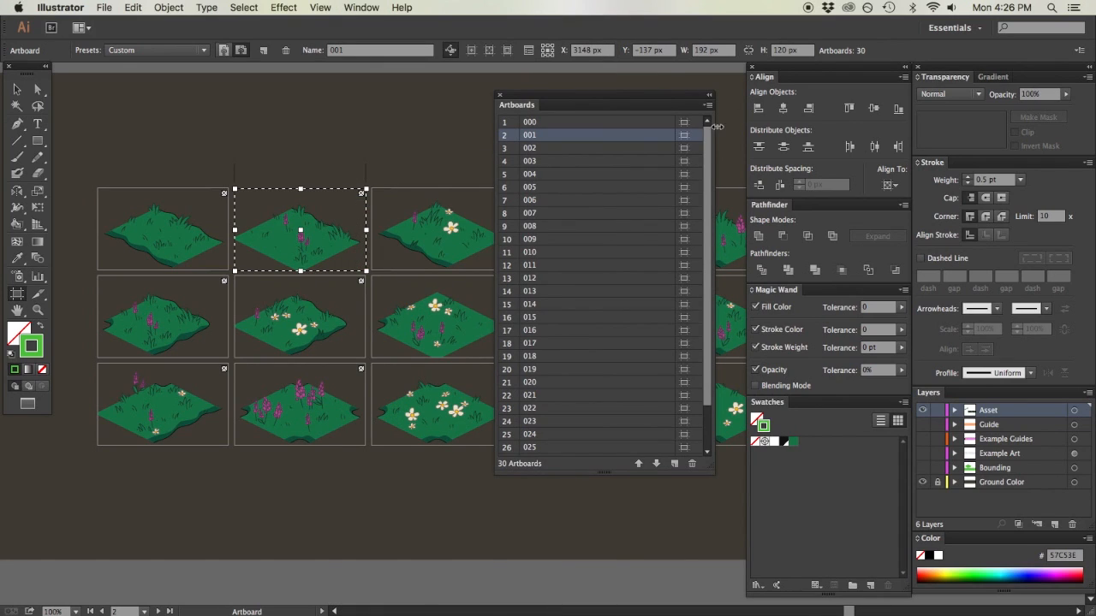
{"action": "left_click_drag", "start_coordinate": [707, 135], "coordinate": [705, 215]}
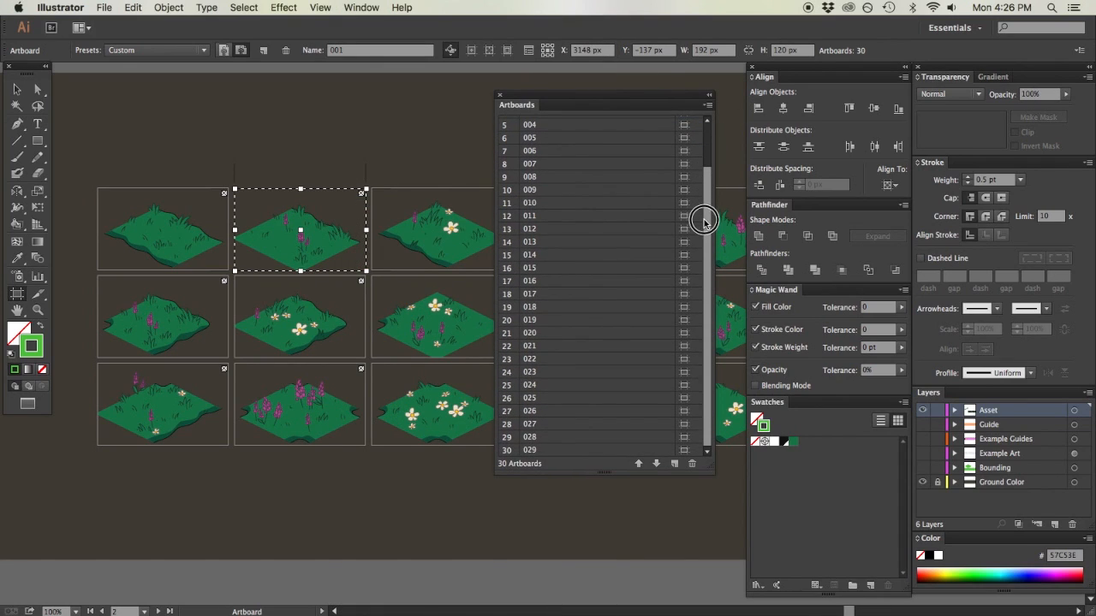
{"action": "left_click", "coordinate": [500, 95]}
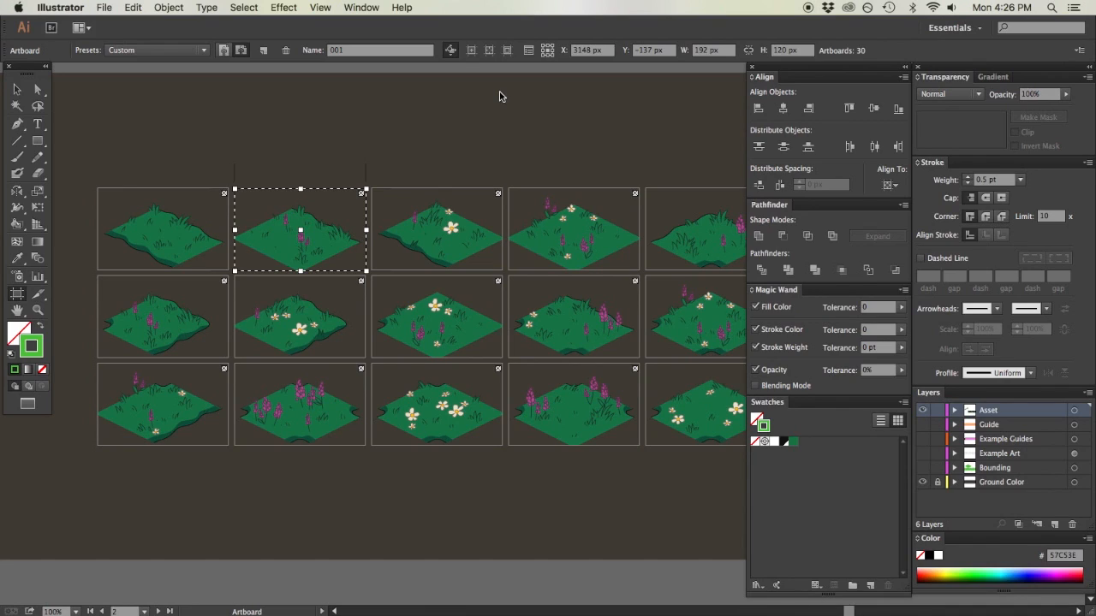
{"action": "left_click", "coordinate": [922, 467]}
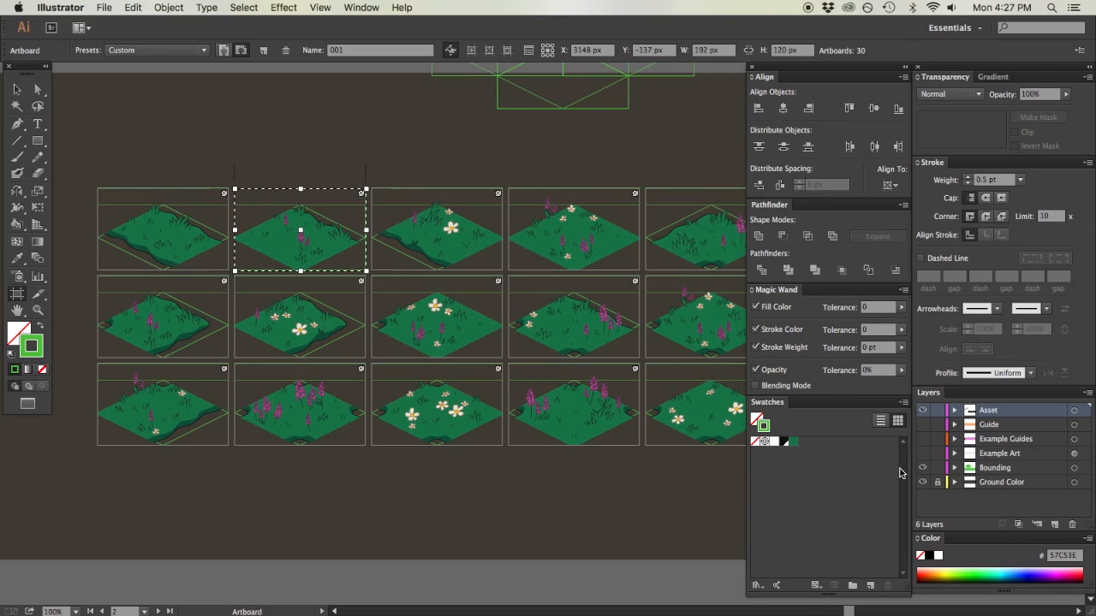
{"action": "left_click", "coordinate": [103, 8]}
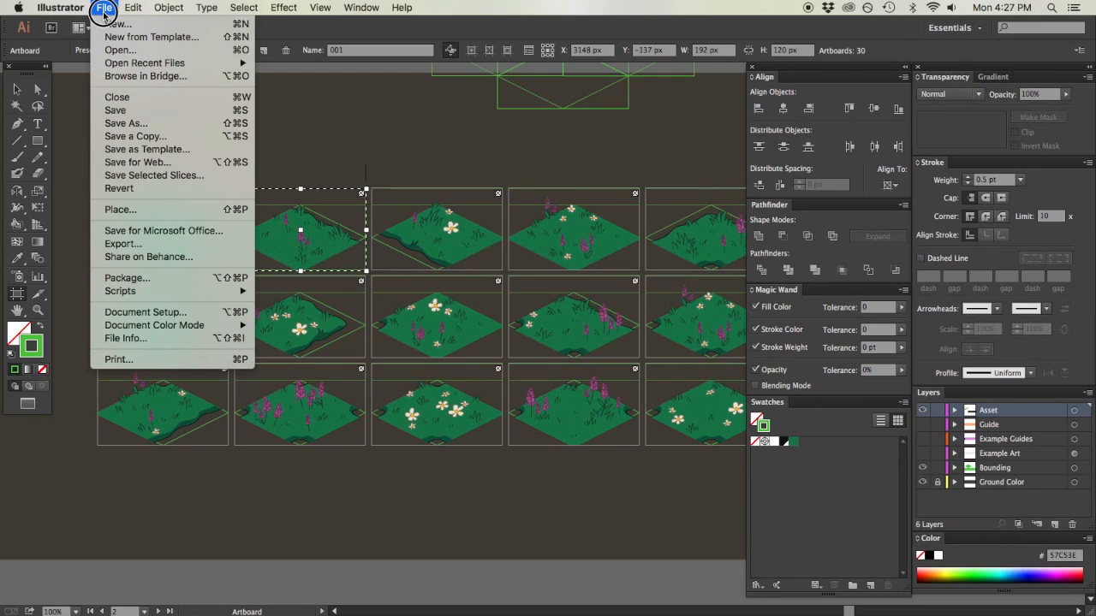
{"action": "mouse_move", "coordinate": [174, 289]}
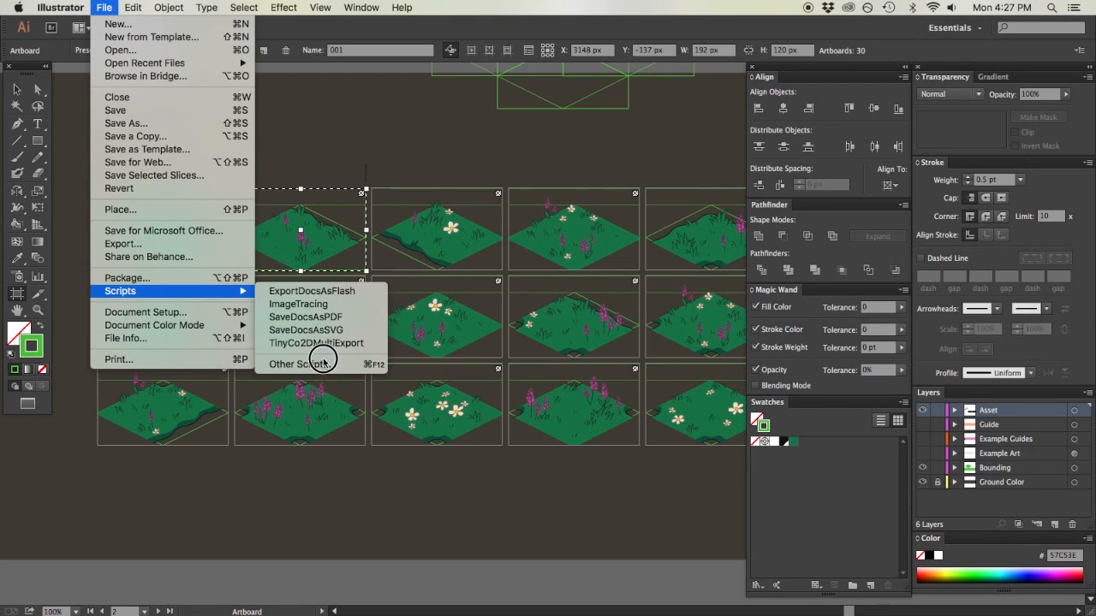
{"action": "left_click", "coordinate": [458, 271]}
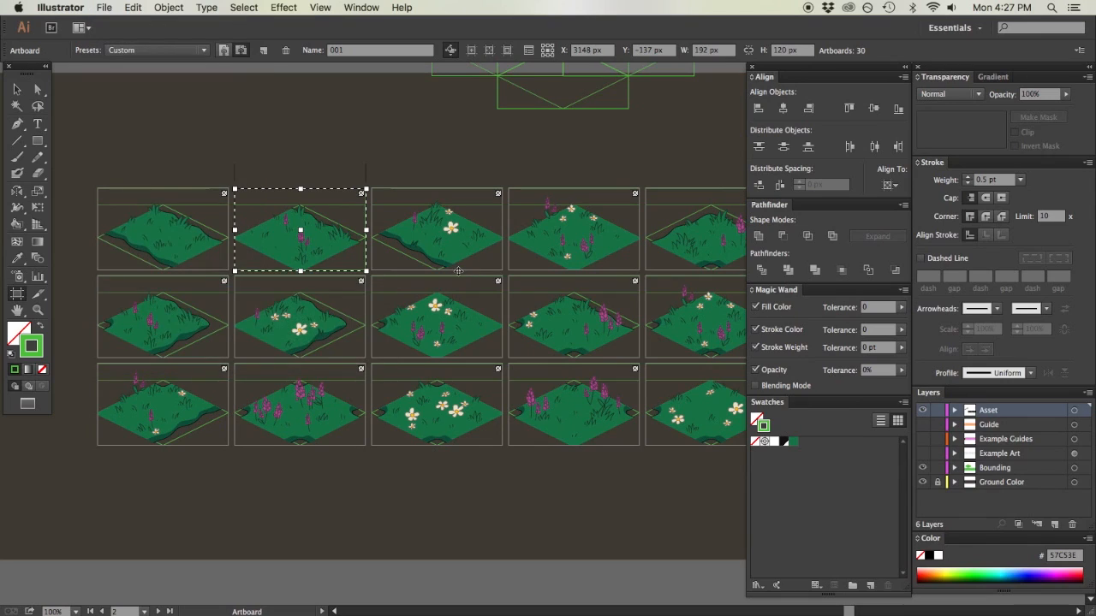
{"action": "left_click", "coordinate": [922, 467]}
Hide the Ground Color layer and run the TinyCo2DMultiExport.jsx script from the Tile Tutorial Set Files folder.
{"action": "left_click", "coordinate": [922, 483]}
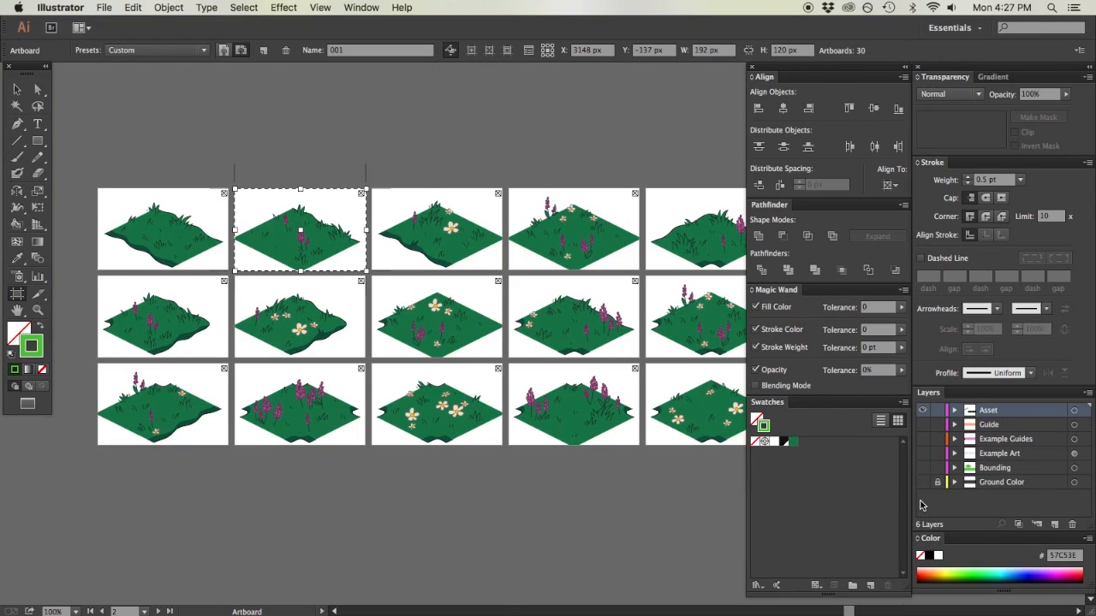
{"action": "left_click", "coordinate": [81, 9]}
{"action": "mouse_move", "coordinate": [99, 9]}
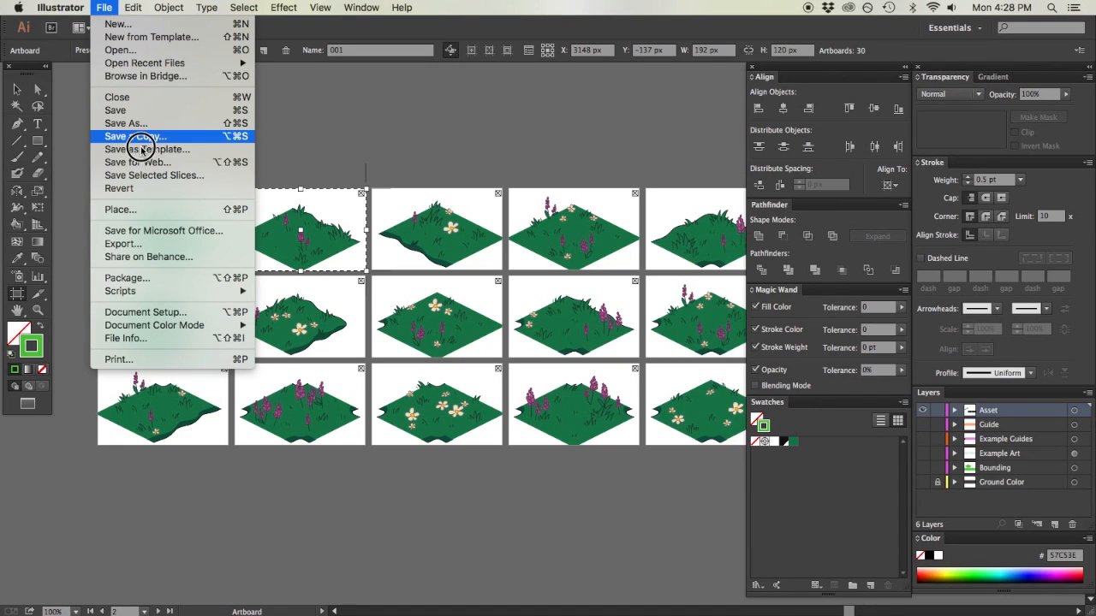
{"action": "mouse_move", "coordinate": [181, 292]}
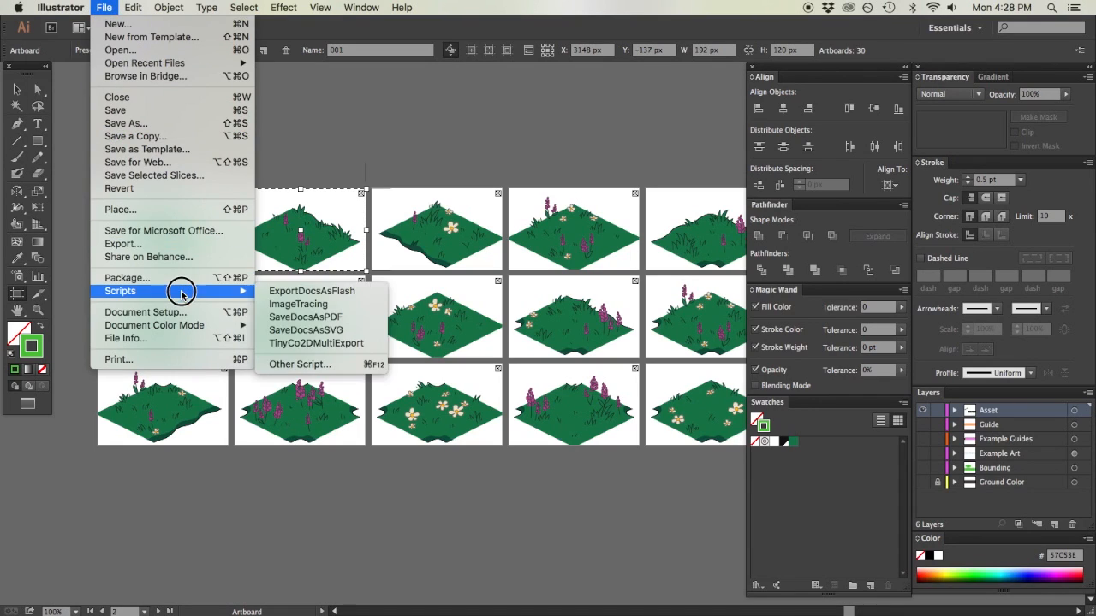
{"action": "left_click", "coordinate": [330, 365]}
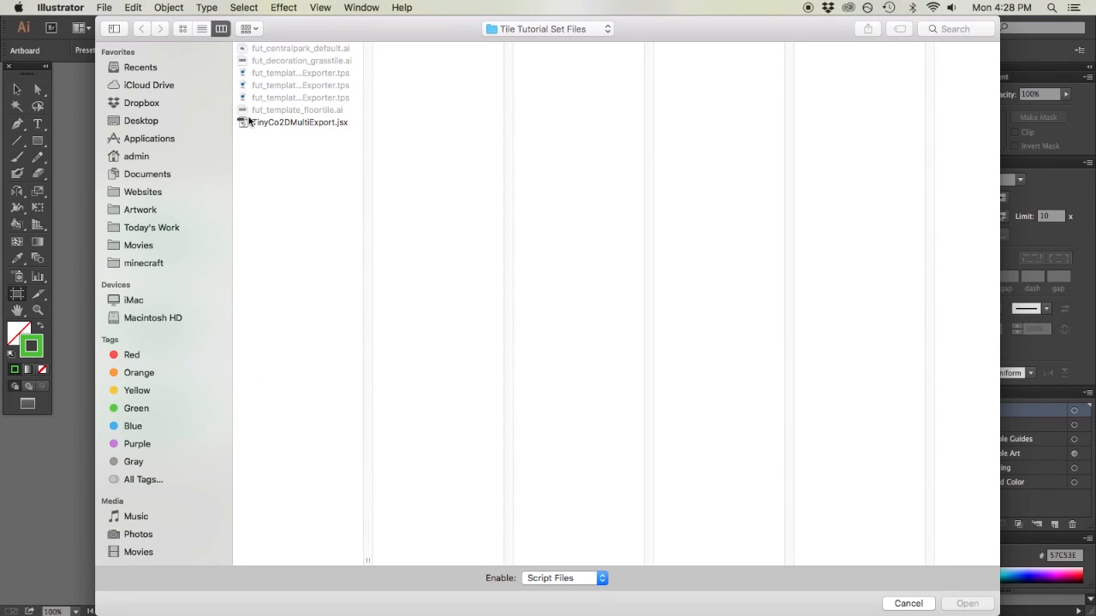
{"action": "left_click", "coordinate": [300, 123]}
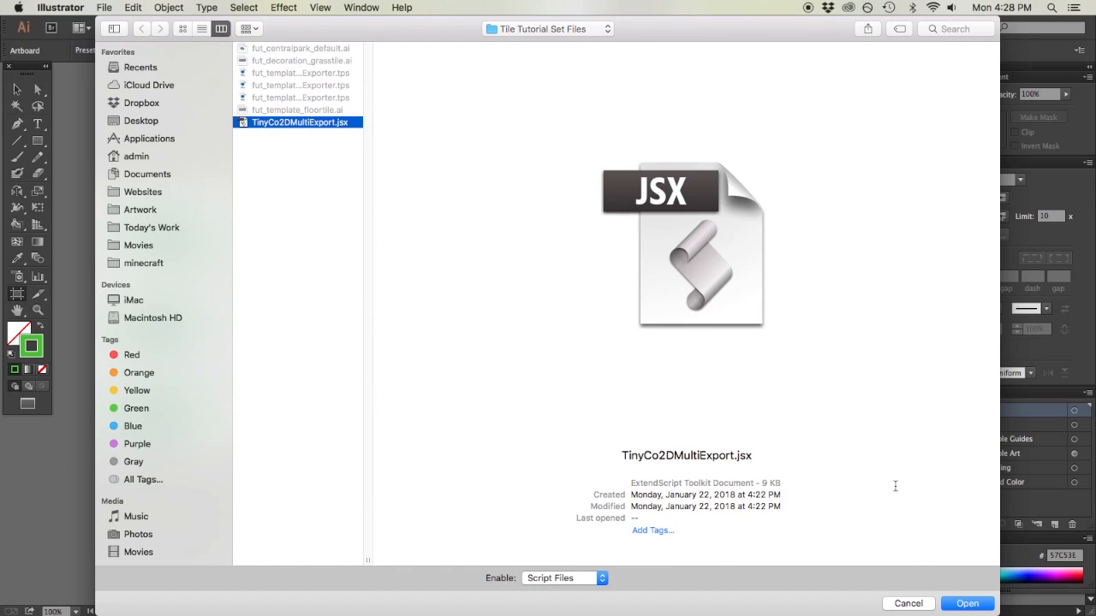
{"action": "left_click", "coordinate": [954, 601]}
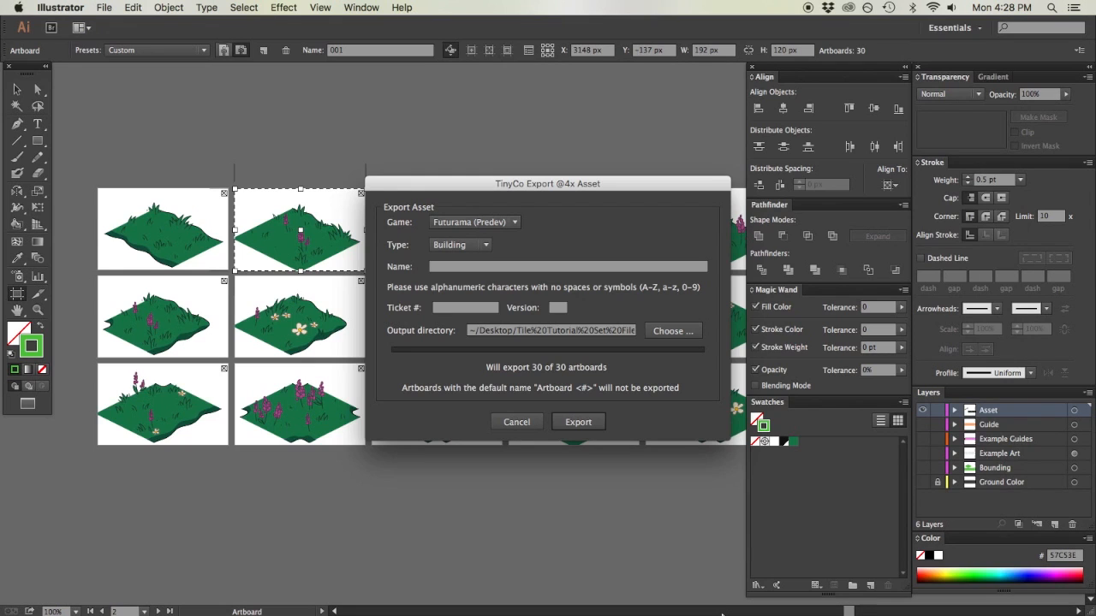
Configure the export asset with game Futurama, type Floor Tile and name SpringGrassTile, leaving the ticket number empty.
{"action": "left_click", "coordinate": [475, 222]}
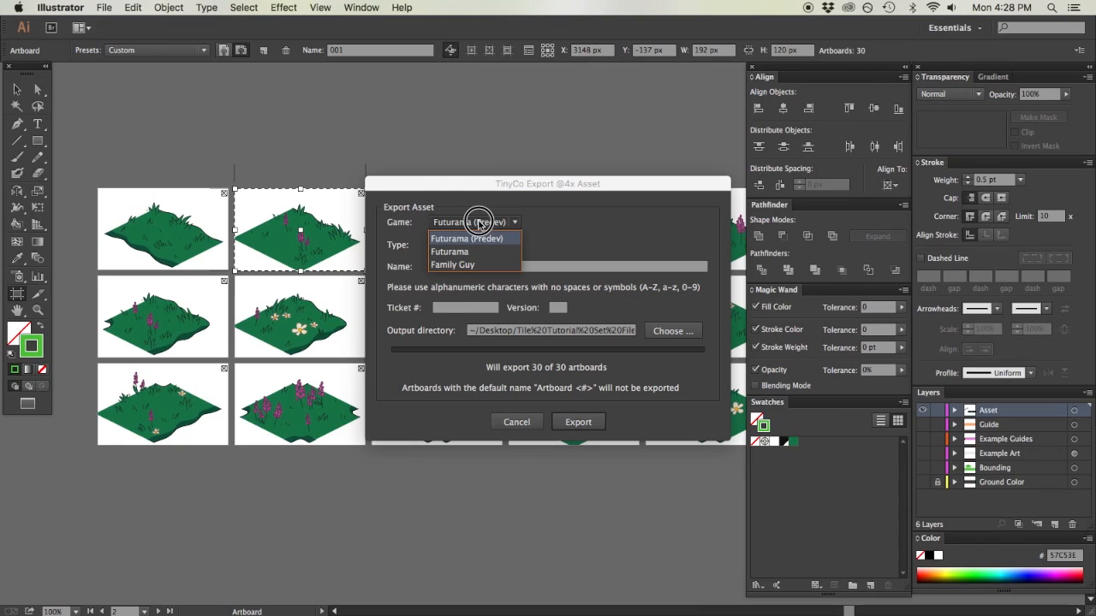
{"action": "left_click", "coordinate": [471, 235]}
{"action": "left_click", "coordinate": [460, 246]}
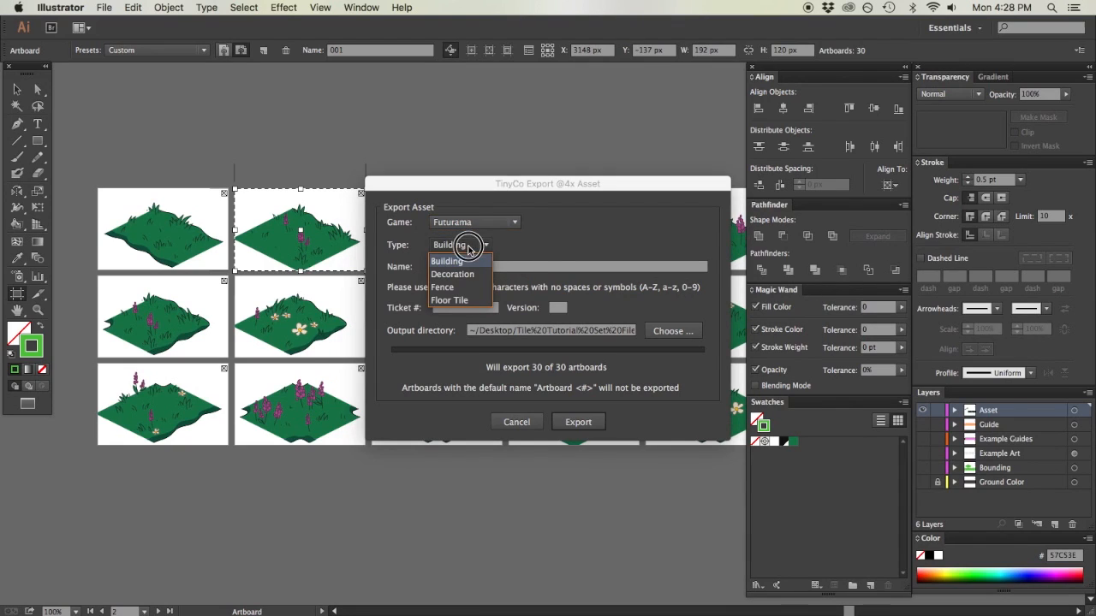
{"action": "left_click", "coordinate": [470, 302]}
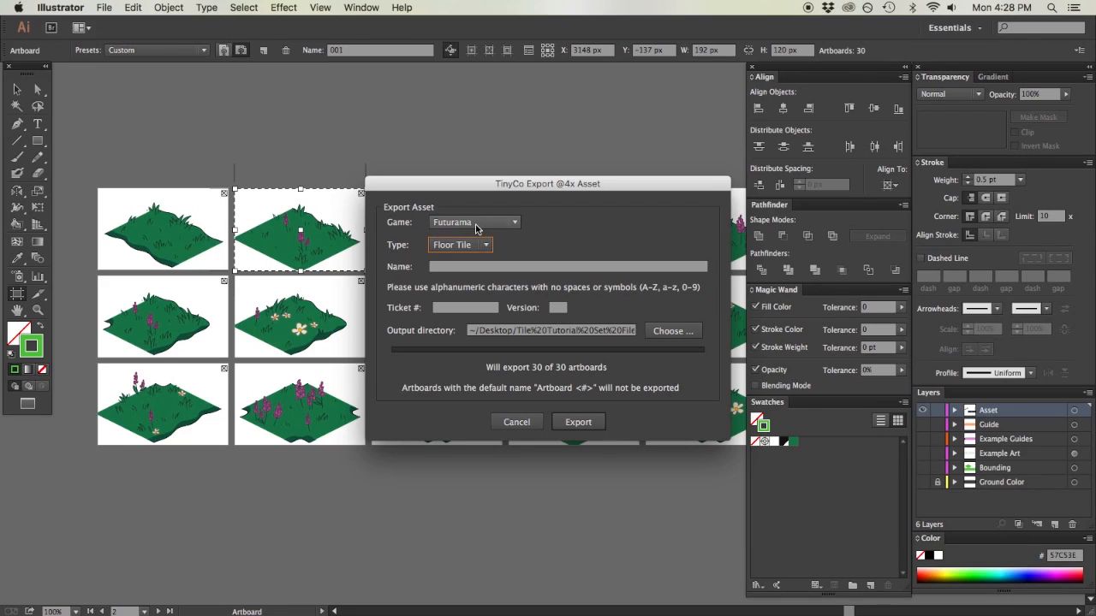
{"action": "left_click", "coordinate": [472, 267]}
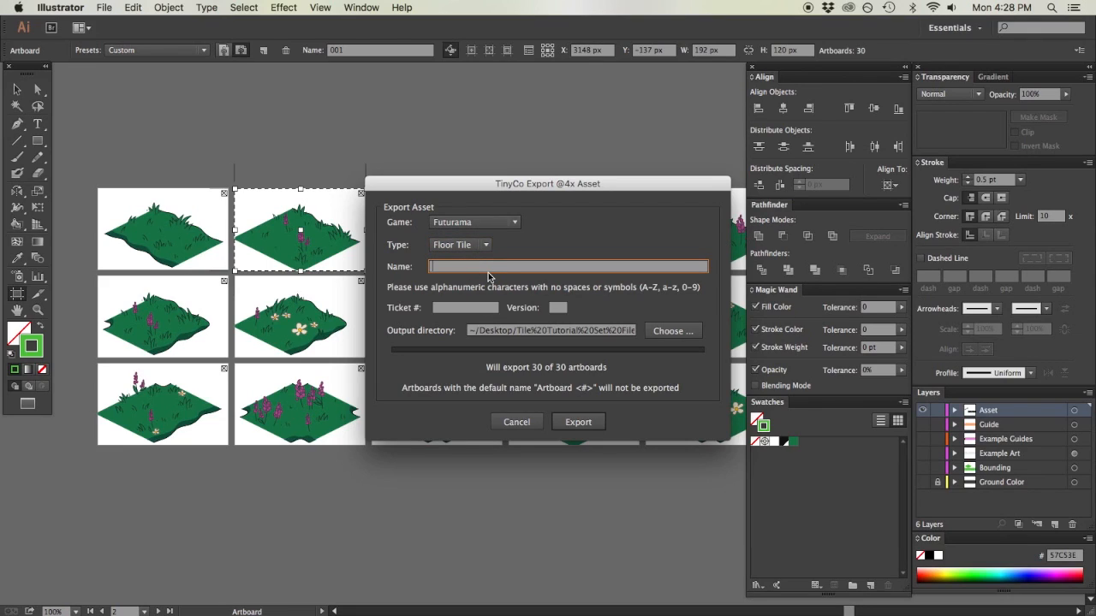
{"action": "type", "text": "SpringGrassTile"}
{"action": "left_click", "coordinate": [463, 308]}
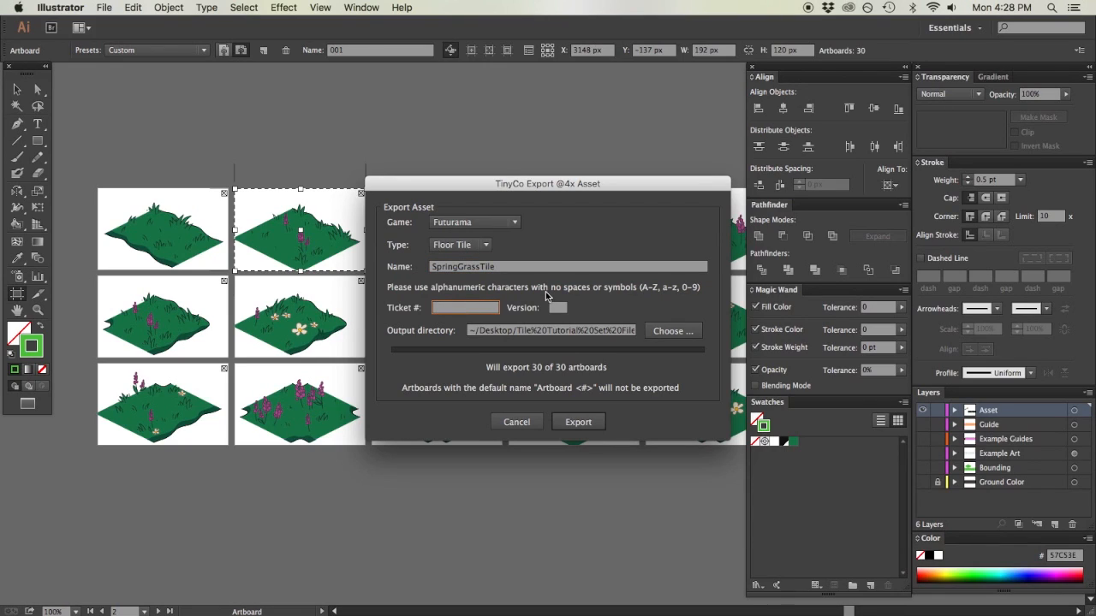
Create a SpringGrassTile folder in Tile Tutorial Set Files as the output directory and export all the artboards.
{"action": "left_click", "coordinate": [673, 330]}
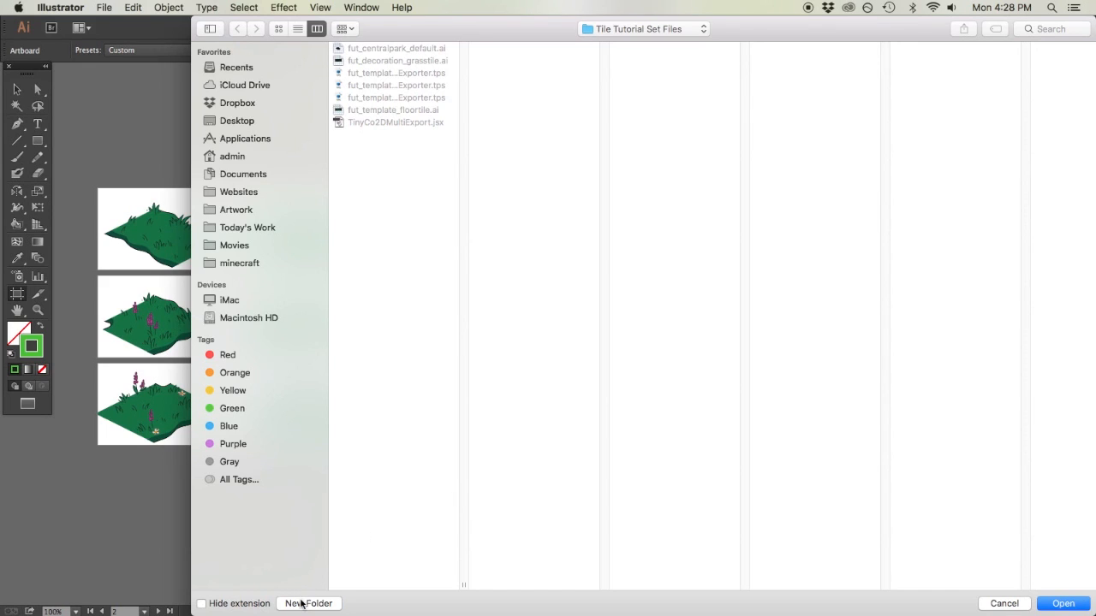
{"action": "left_click", "coordinate": [299, 603]}
{"action": "type", "text": "G"}
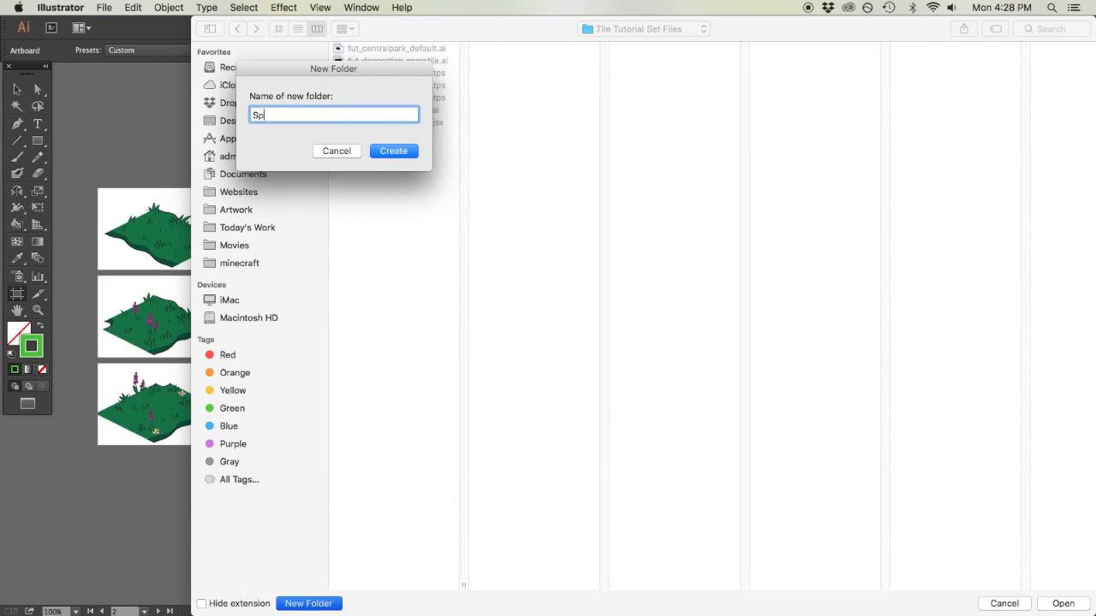
{"action": "type", "text": "pringGrassTile"}
{"action": "key", "text": "Return"}
{"action": "left_click", "coordinate": [1058, 602]}
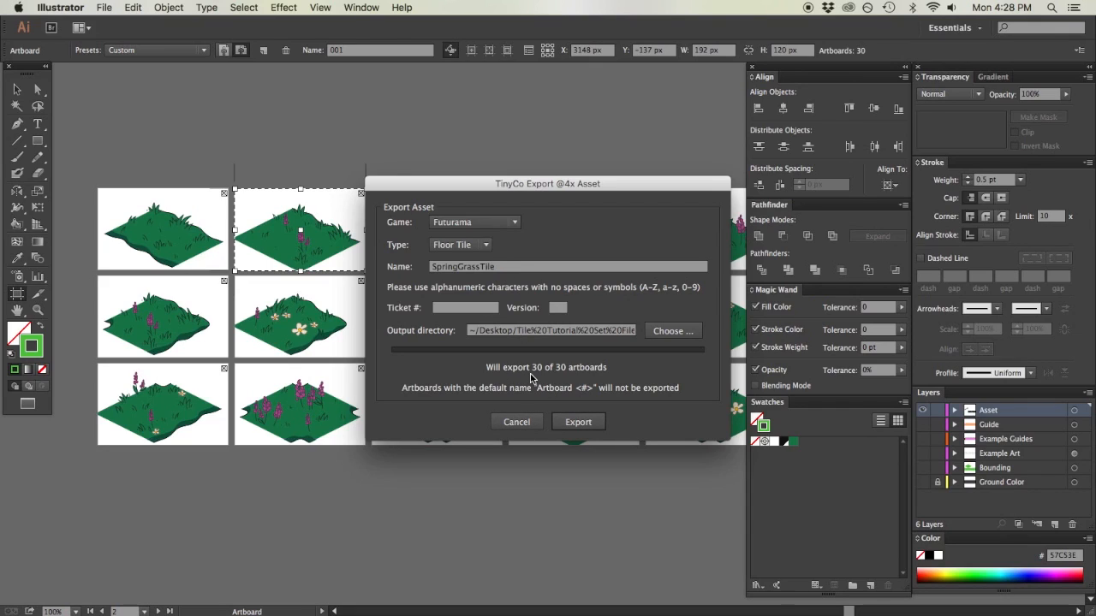
{"action": "left_click", "coordinate": [581, 424]}
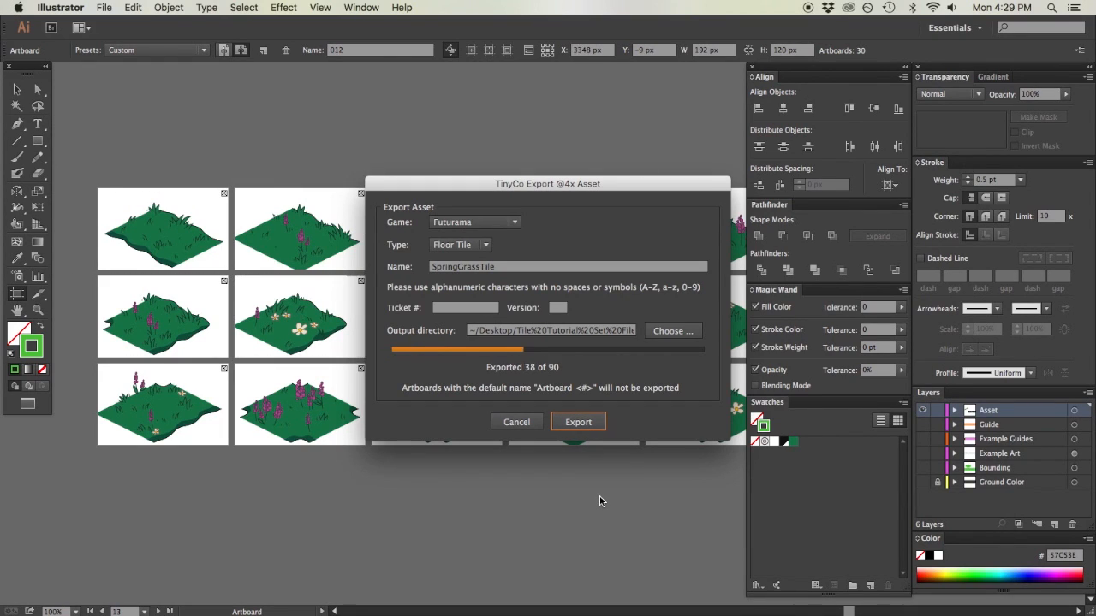
Switch to Finder, show the SpringGrassTile folder's contents in column view and widen the window to read full file names.
{"action": "mouse_move", "coordinate": [4, 361]}
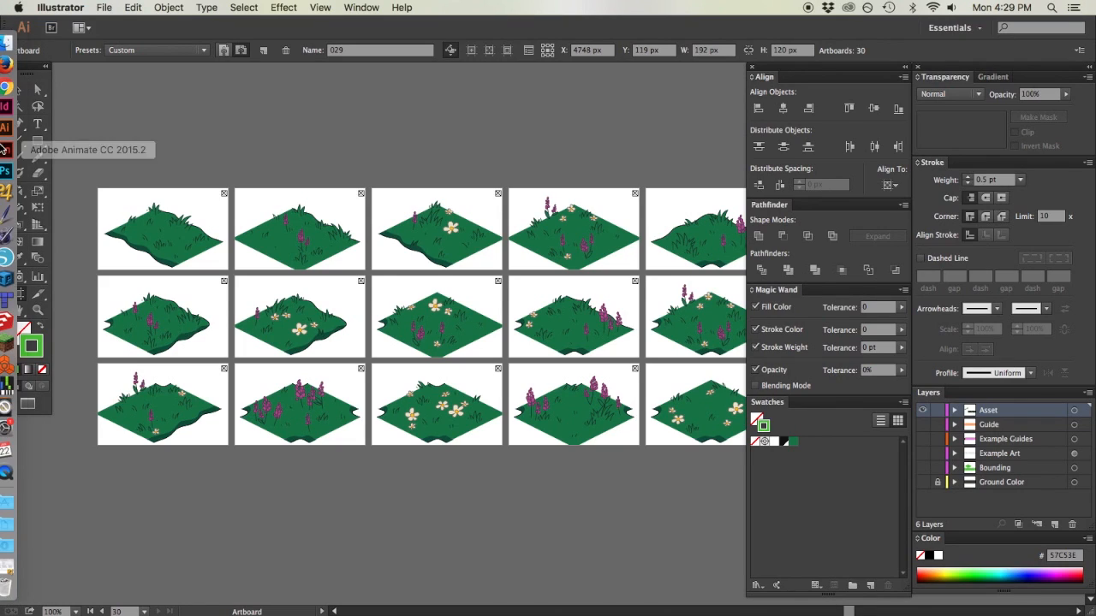
{"action": "left_click", "coordinate": [7, 43]}
{"action": "left_click_drag", "start_coordinate": [640, 281], "coordinate": [461, 84]}
{"action": "left_click_drag", "start_coordinate": [736, 383], "coordinate": [740, 514]}
{"action": "left_click", "coordinate": [342, 219]}
{"action": "left_click", "coordinate": [345, 103]}
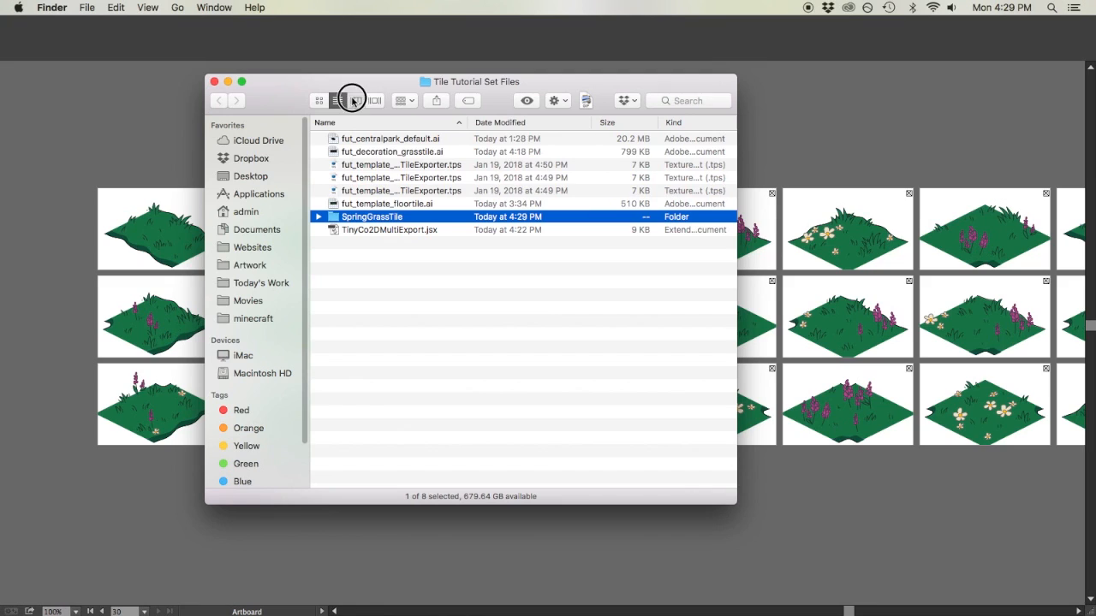
{"action": "key", "text": "super+3"}
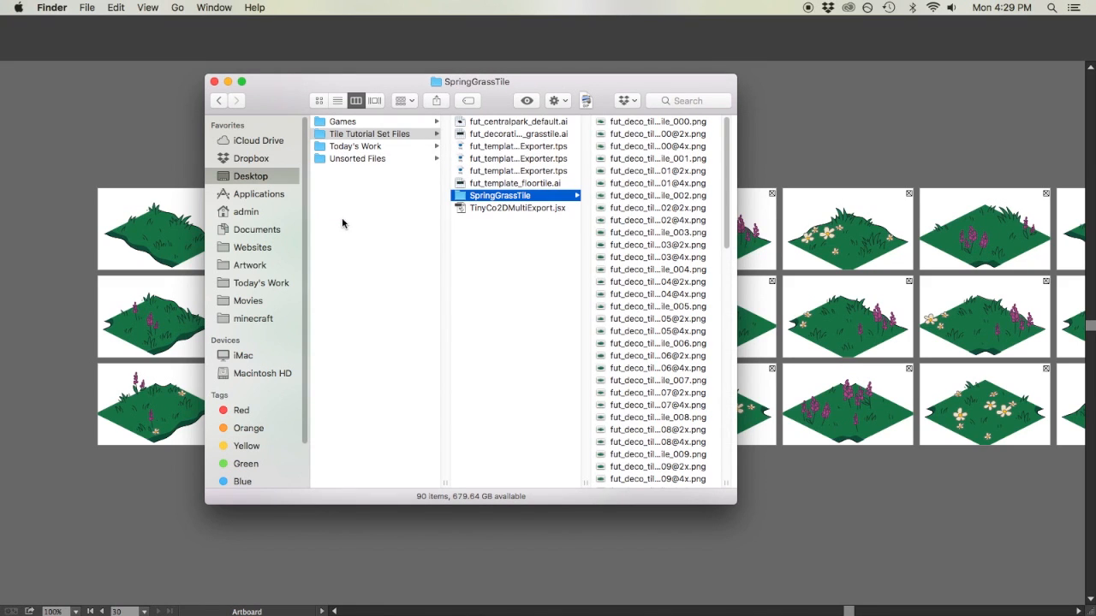
{"action": "left_click_drag", "start_coordinate": [734, 503], "coordinate": [875, 521]}
{"action": "double_click", "coordinate": [732, 500]}
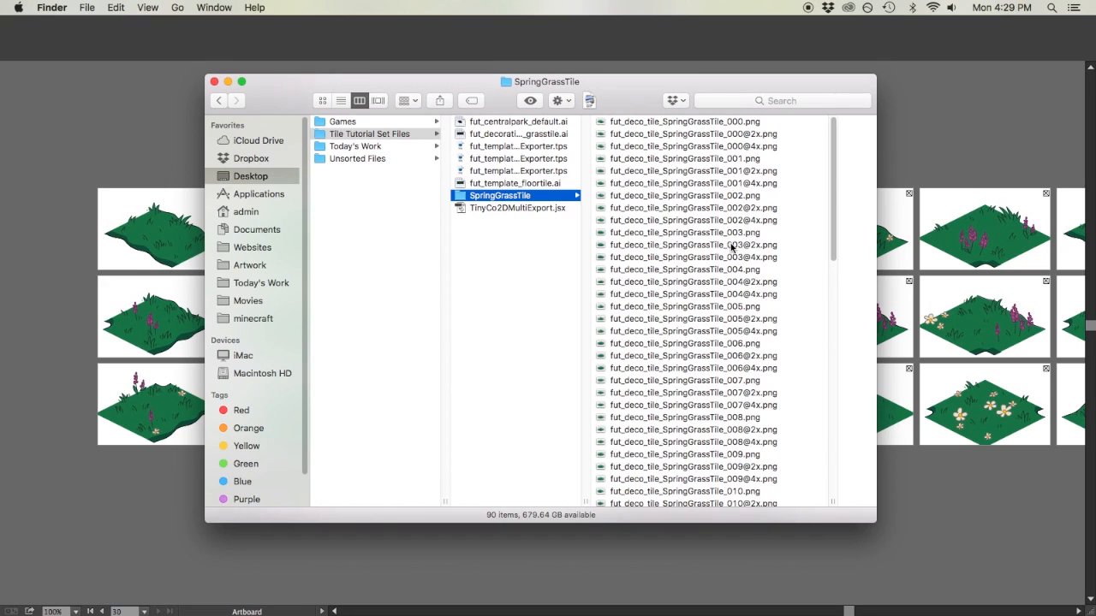
{"action": "left_click", "coordinate": [745, 122]}
{"action": "key", "text": "space"}
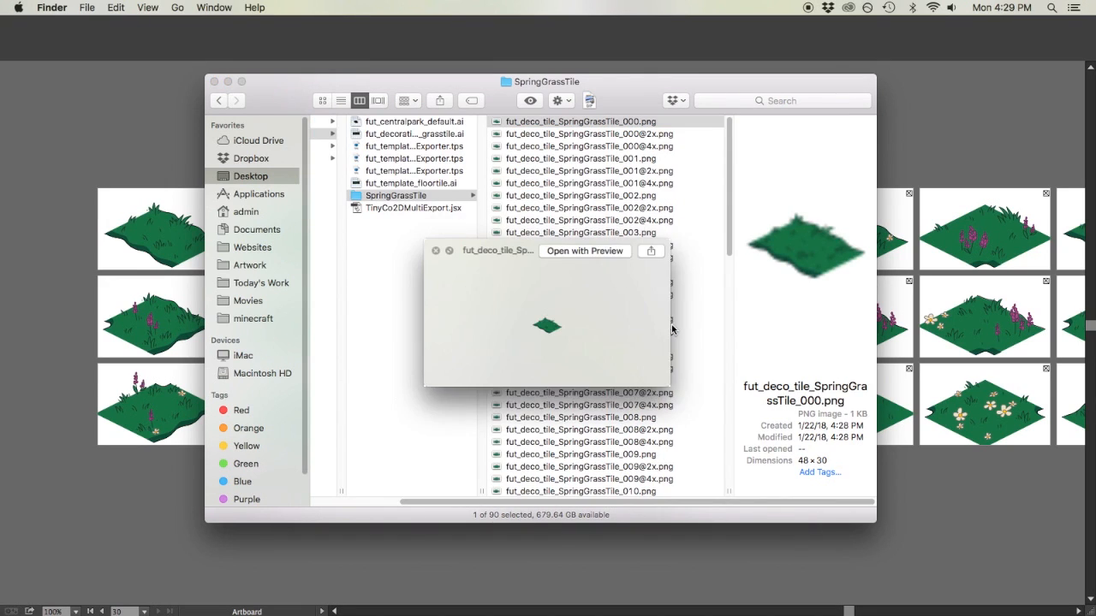
{"action": "key", "text": "Down"}
{"action": "key", "text": "Down"}
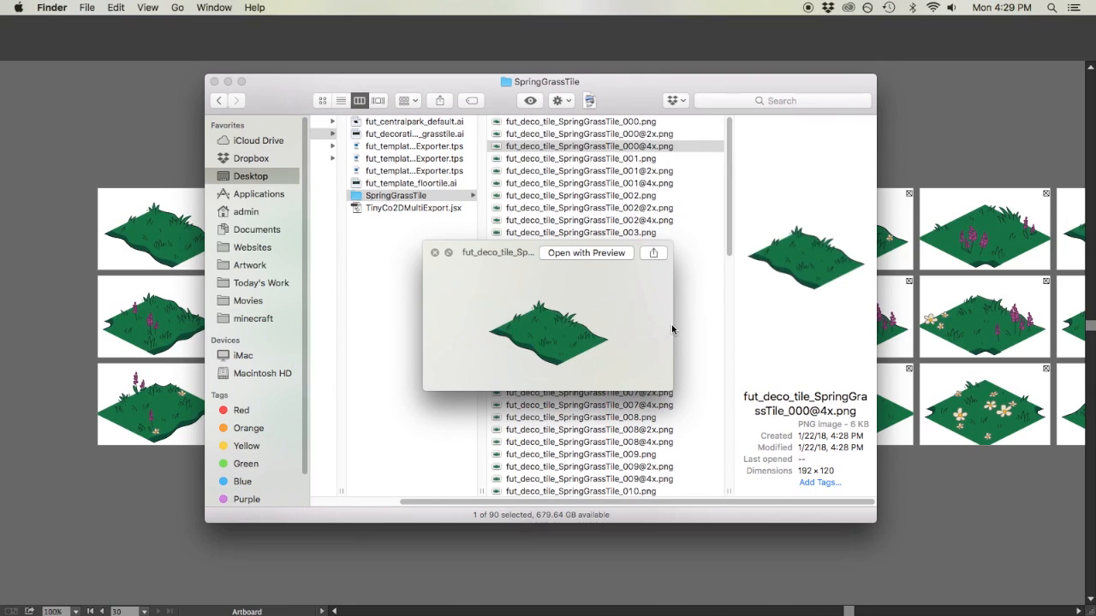
{"action": "key", "text": "Up"}
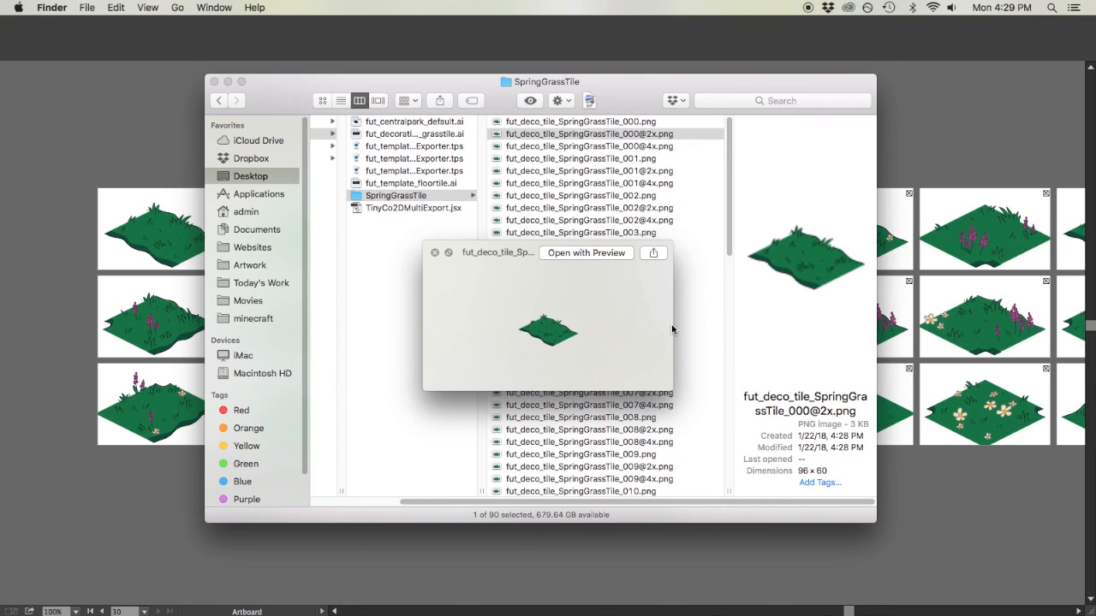
{"action": "key", "text": "Up"}
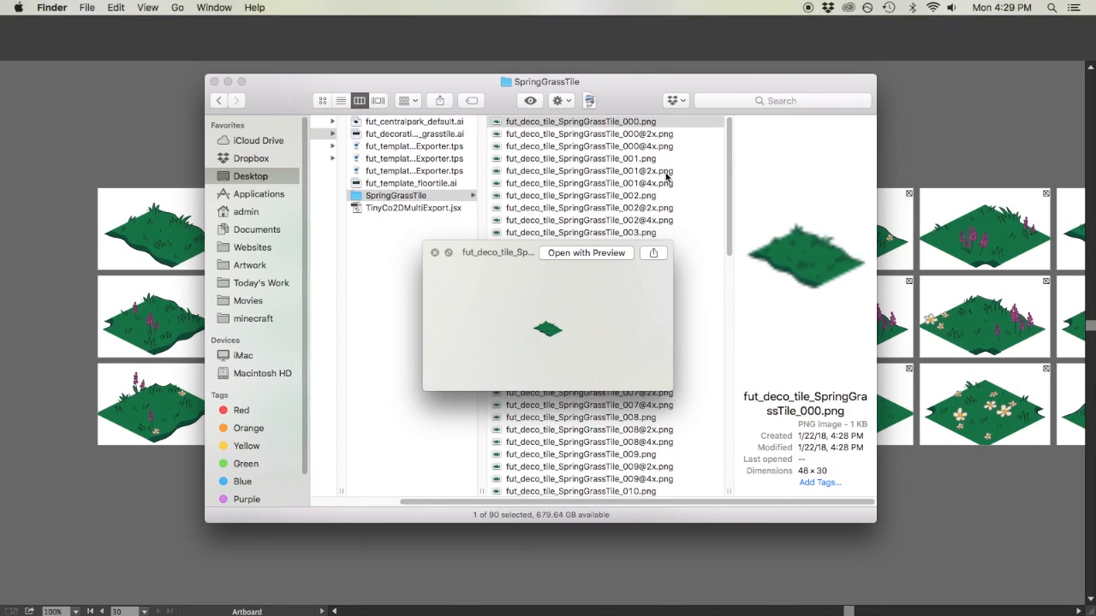
{"action": "left_click_drag", "start_coordinate": [730, 185], "coordinate": [716, 502]}
{"action": "key", "text": "space"}
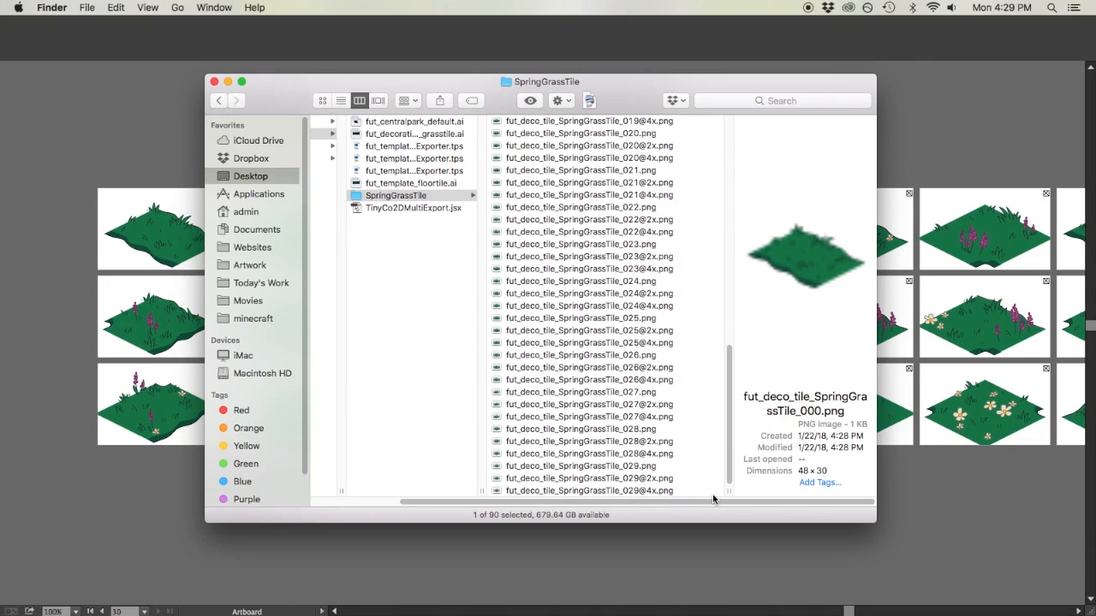
Create three subfolders named 1x, 2x and 4x in the SpringGrassTile folder.
{"action": "left_click", "coordinate": [396, 195]}
{"action": "left_click", "coordinate": [147, 7]}
{"action": "left_click", "coordinate": [558, 101]}
{"action": "left_click", "coordinate": [568, 118]}
{"action": "left_click", "coordinate": [560, 101]}
{"action": "left_click", "coordinate": [568, 118]}
{"action": "type", "text": "2x"}
{"action": "left_click", "coordinate": [355, 196]}
{"action": "left_click", "coordinate": [560, 101]}
{"action": "left_click", "coordinate": [568, 118]}
{"action": "type", "text": "4x"}
{"action": "left_click", "coordinate": [561, 491]}
{"action": "left_click", "coordinate": [561, 454], "text": "super"}
{"action": "left_click", "coordinate": [551, 232], "text": "super"}
{"action": "left_click", "coordinate": [553, 195], "text": "super"}
{"action": "left_click", "coordinate": [555, 158], "text": "super"}
{"action": "left_click", "coordinate": [556, 121], "text": "super"}
{"action": "left_click", "coordinate": [625, 149]}
{"action": "left_click", "coordinate": [557, 458], "text": "super"}
{"action": "left_click", "coordinate": [557, 422], "text": "super"}
{"action": "left_click", "coordinate": [557, 384], "text": "super"}
{"action": "left_click", "coordinate": [540, 315], "text": "super"}
{"action": "left_click", "coordinate": [535, 278], "text": "super"}
{"action": "left_click", "coordinate": [527, 242], "text": "super"}
{"action": "left_click", "coordinate": [518, 204], "text": "super"}
{"action": "left_click", "coordinate": [505, 166], "text": "super"}
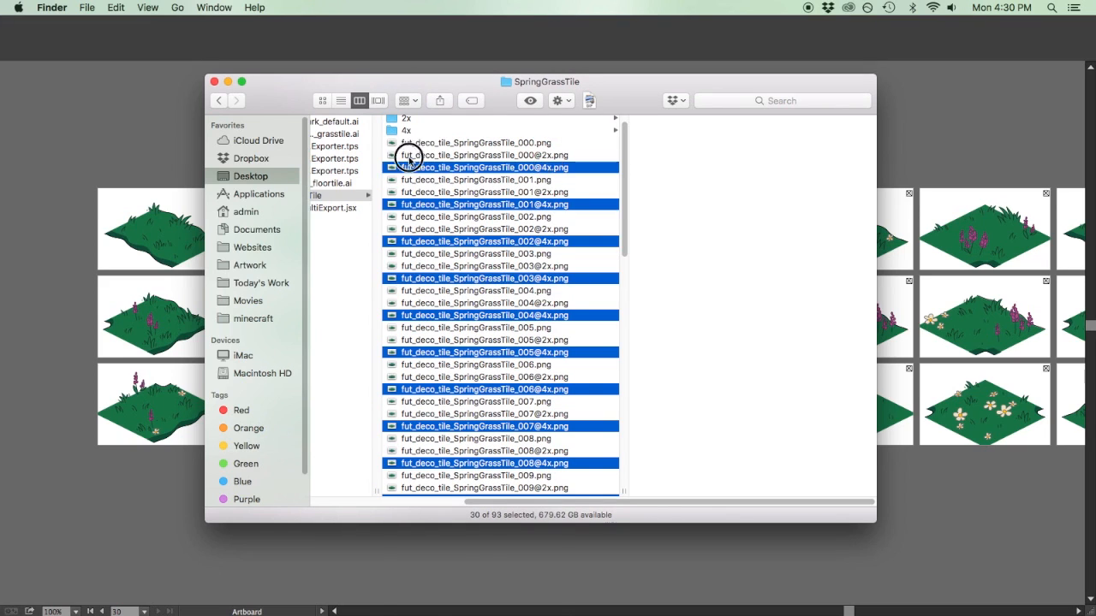
{"action": "left_click_drag", "start_coordinate": [411, 165], "coordinate": [406, 130]}
{"action": "scroll", "coordinate": [612, 310], "scroll_direction": "up", "scroll_amount": 8}
{"action": "left_click", "coordinate": [552, 170], "text": "super"}
{"action": "left_click_drag", "start_coordinate": [624, 214], "coordinate": [624, 308]}
{"action": "left_click", "coordinate": [565, 286], "text": "super"}
{"action": "left_click", "coordinate": [566, 310], "text": "super"}
{"action": "left_click", "coordinate": [568, 334], "text": "super"}
{"action": "left_click", "coordinate": [569, 359], "text": "super"}
{"action": "left_click", "coordinate": [570, 384], "text": "super"}
{"action": "left_click", "coordinate": [572, 409], "text": "super"}
{"action": "left_click", "coordinate": [572, 433], "text": "super"}
{"action": "left_click_drag", "start_coordinate": [626, 399], "coordinate": [626, 226]}
{"action": "left_click_drag", "start_coordinate": [411, 170], "coordinate": [409, 134]}
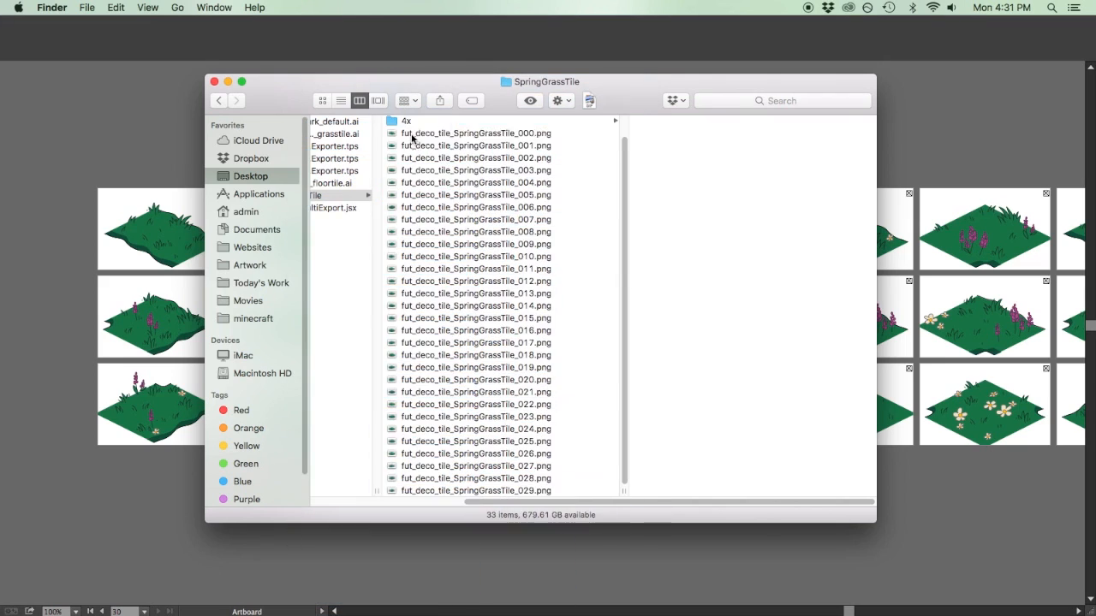
Move the remaining base-size tile PNGs, 000 to 029, into the 1x folder.
{"action": "left_click", "coordinate": [411, 135]}
{"action": "left_click", "coordinate": [547, 490], "text": "shift"}
{"action": "left_click_drag", "start_coordinate": [625, 210], "coordinate": [626, 186]}
{"action": "left_click_drag", "start_coordinate": [406, 154], "coordinate": [408, 123]}
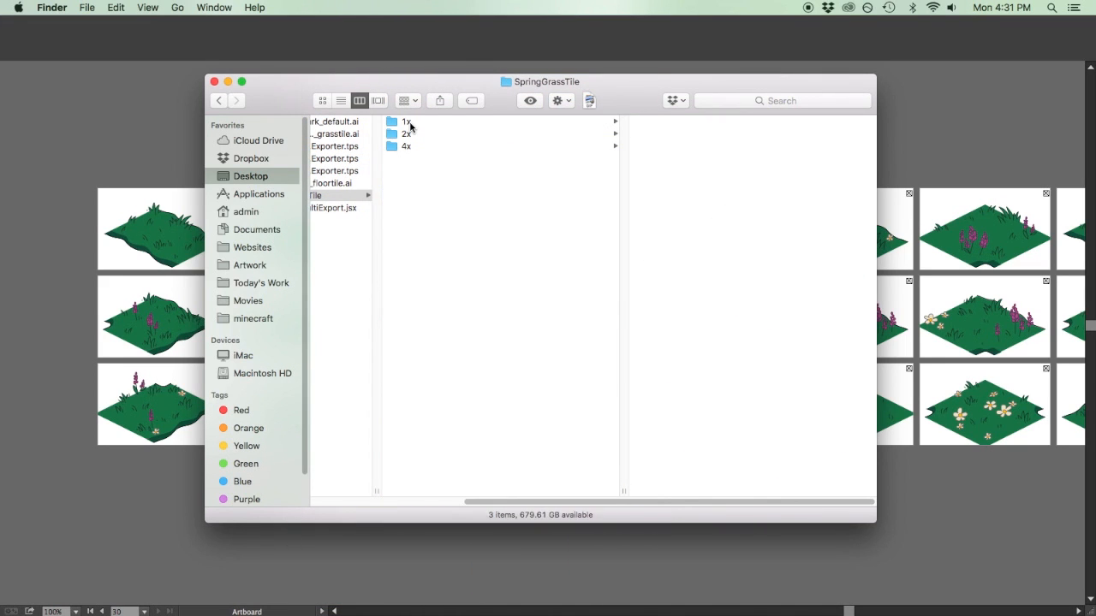
Check the contents of the 1x, 2x and 4x folders.
{"action": "left_click", "coordinate": [407, 124]}
{"action": "left_click", "coordinate": [412, 134]}
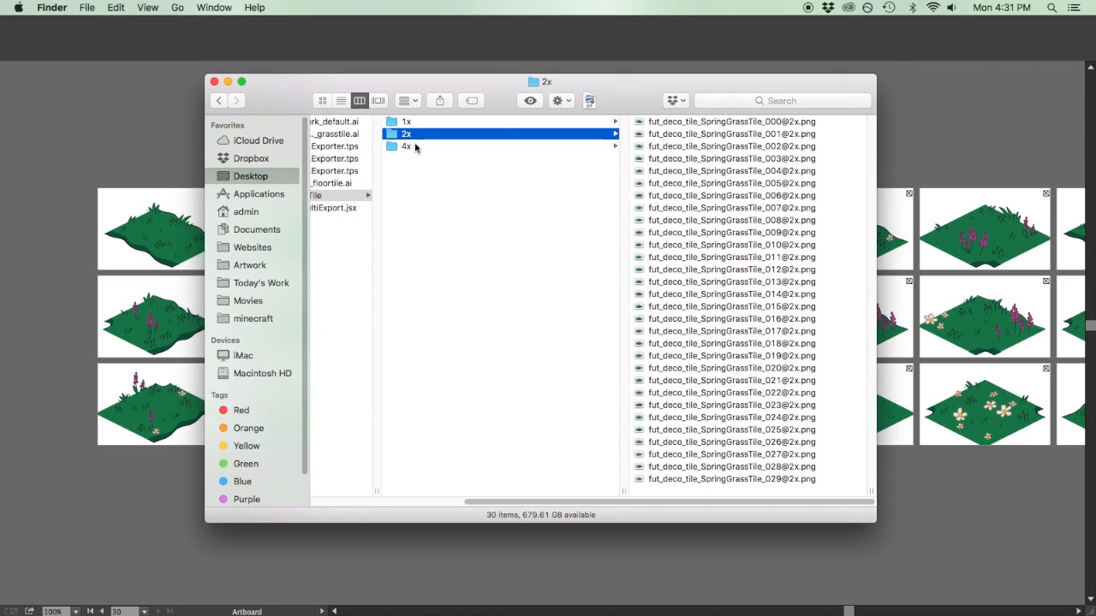
{"action": "left_click", "coordinate": [414, 146]}
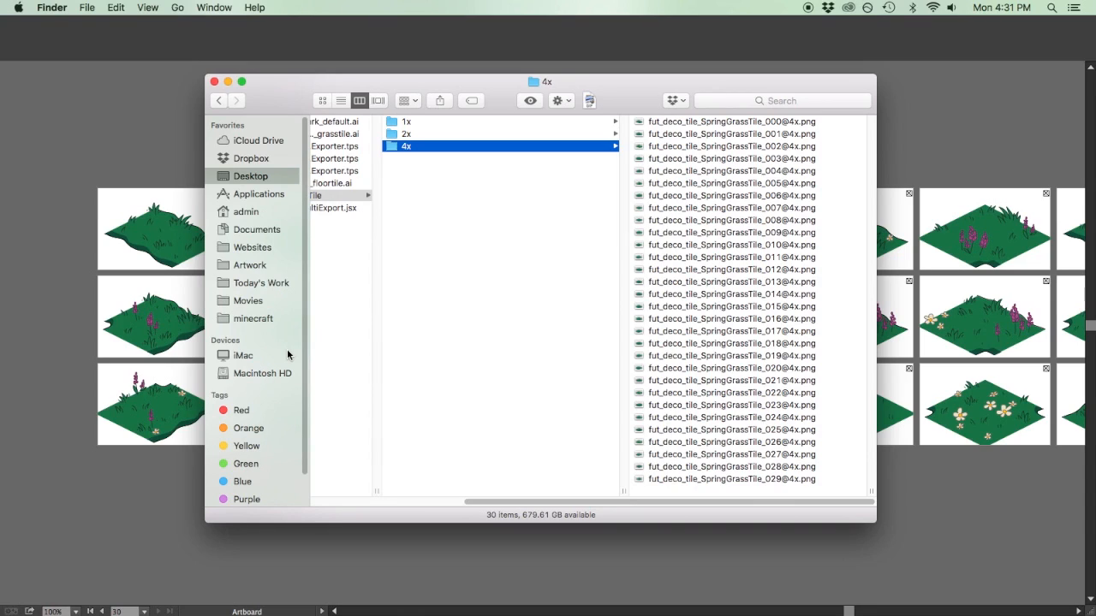
{"action": "left_click", "coordinate": [347, 147]}
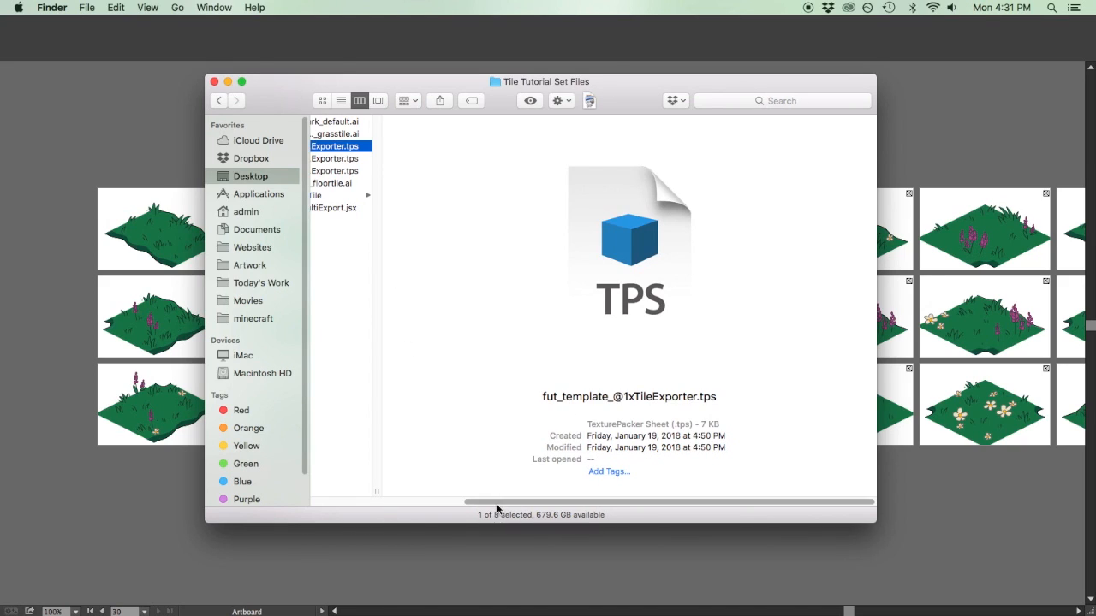
{"action": "left_click", "coordinate": [351, 160]}
{"action": "left_click", "coordinate": [351, 161]}
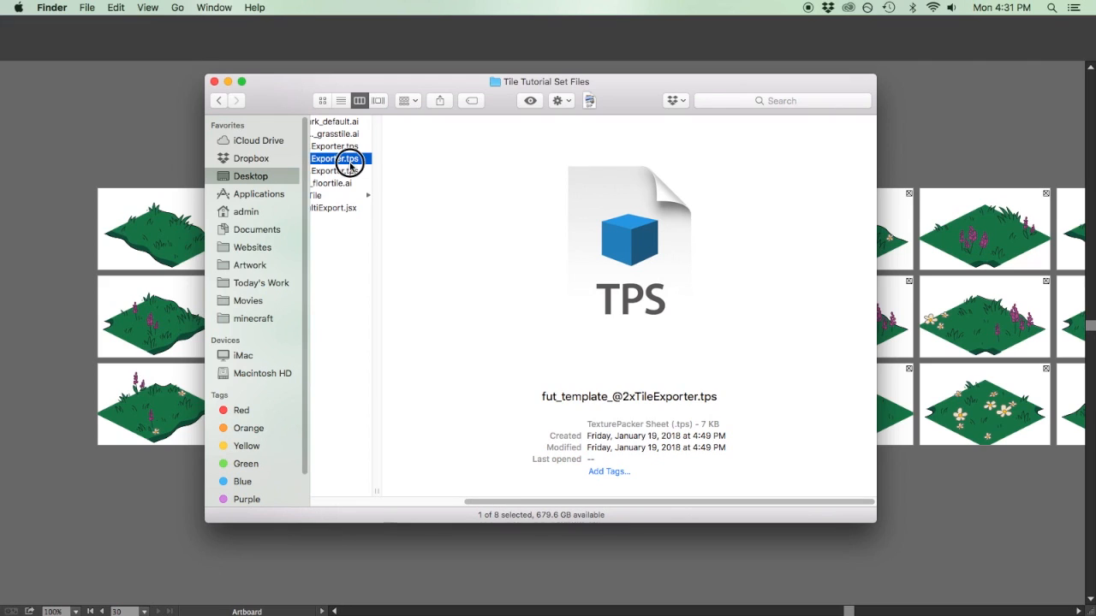
{"action": "left_click", "coordinate": [324, 175]}
{"action": "left_click", "coordinate": [379, 147], "text": "shift"}
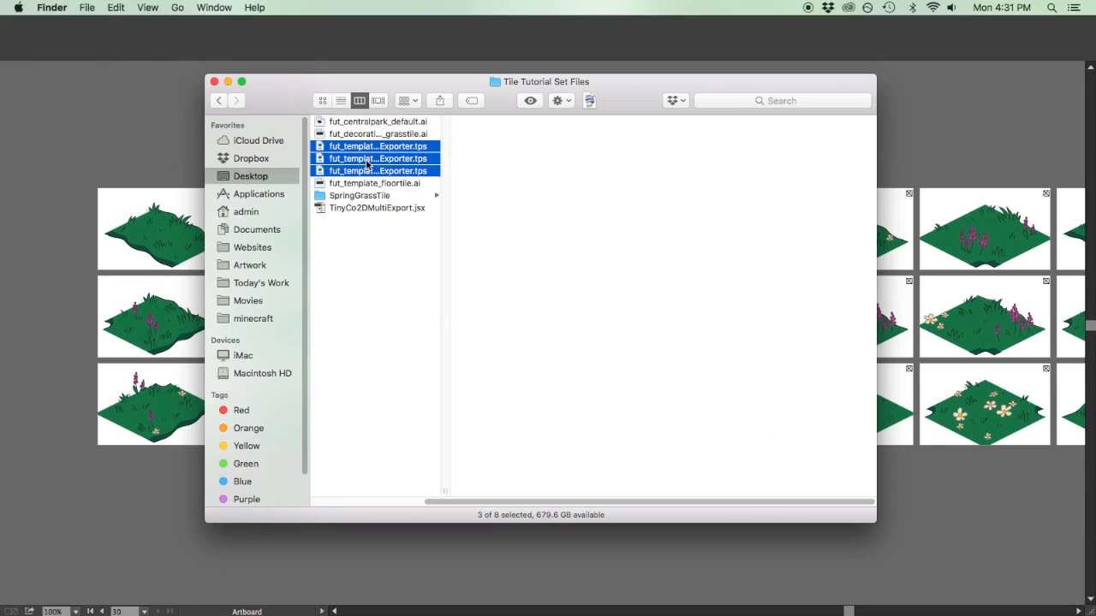
{"action": "left_click_drag", "start_coordinate": [347, 167], "coordinate": [361, 201]}
{"action": "left_click", "coordinate": [527, 161]}
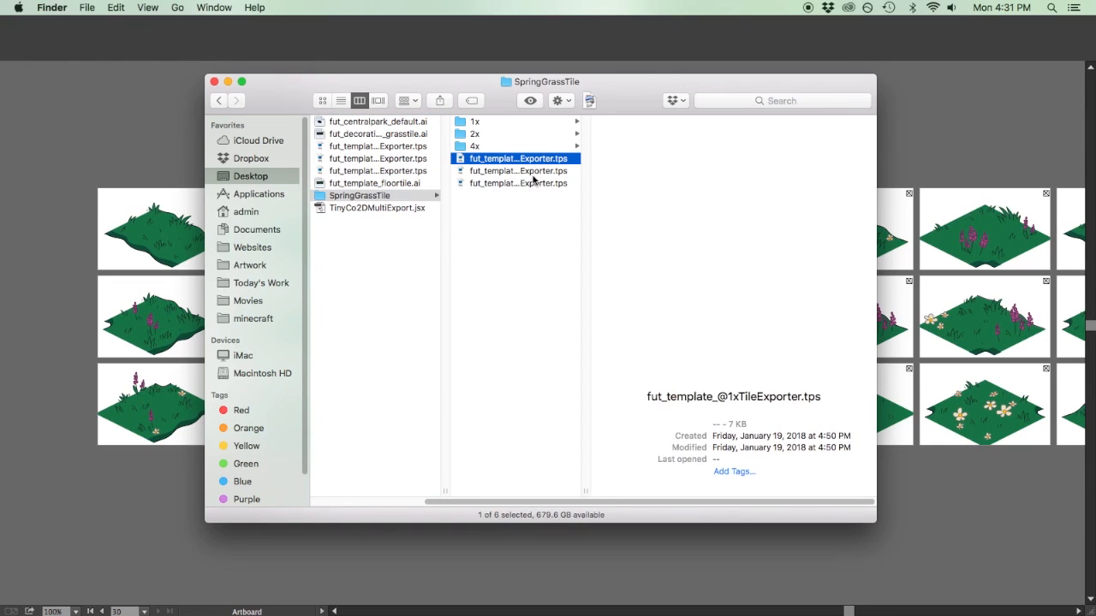
{"action": "left_click_drag", "start_coordinate": [585, 491], "coordinate": [693, 494]}
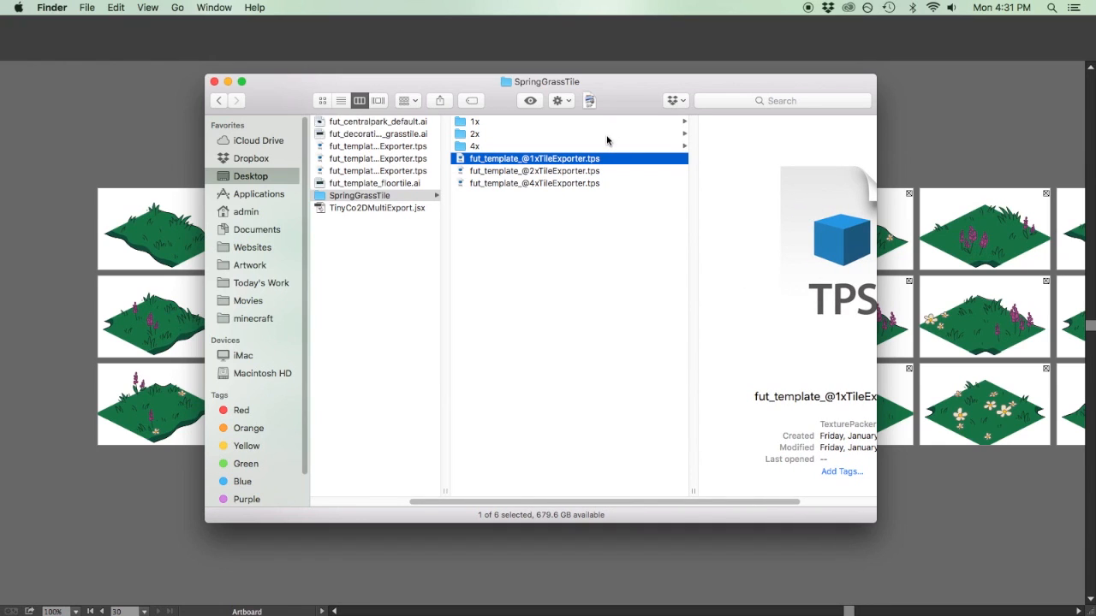
{"action": "left_click", "coordinate": [604, 123]}
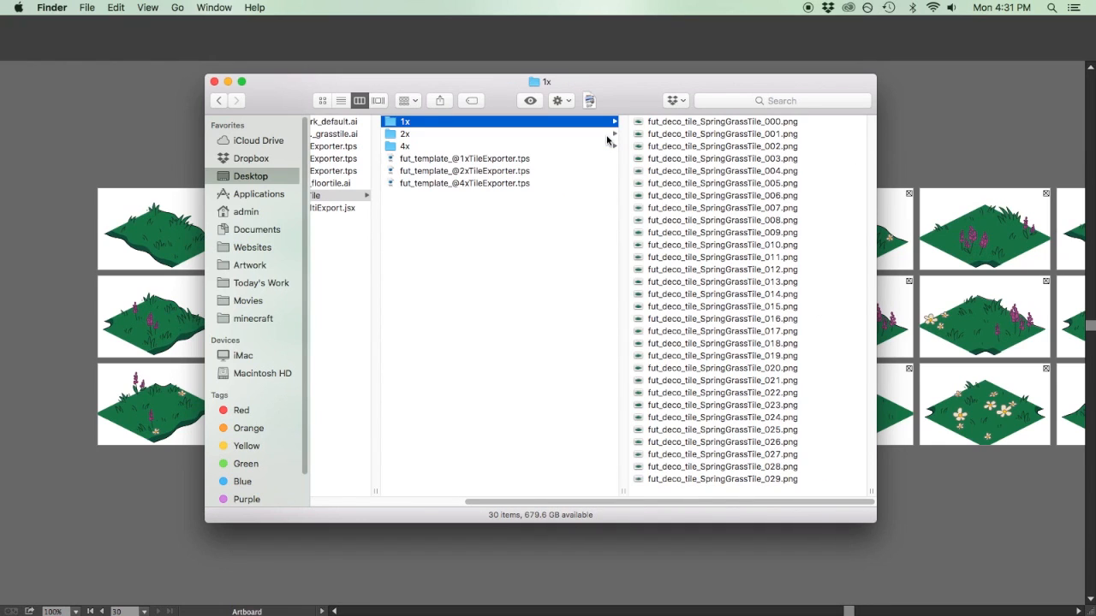
{"action": "left_click", "coordinate": [699, 121]}
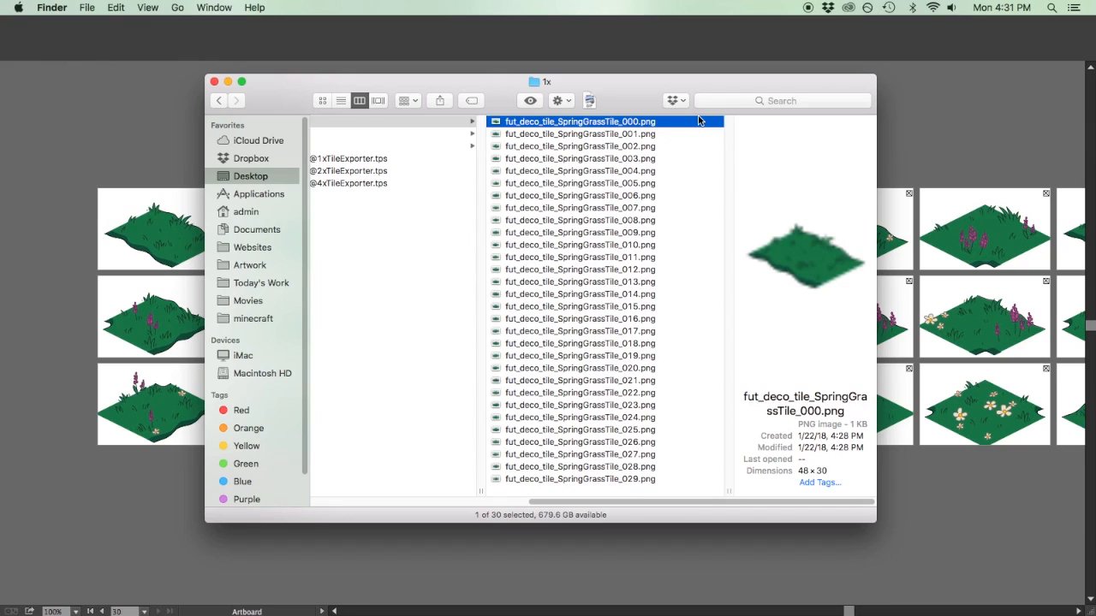
{"action": "left_click", "coordinate": [617, 122]}
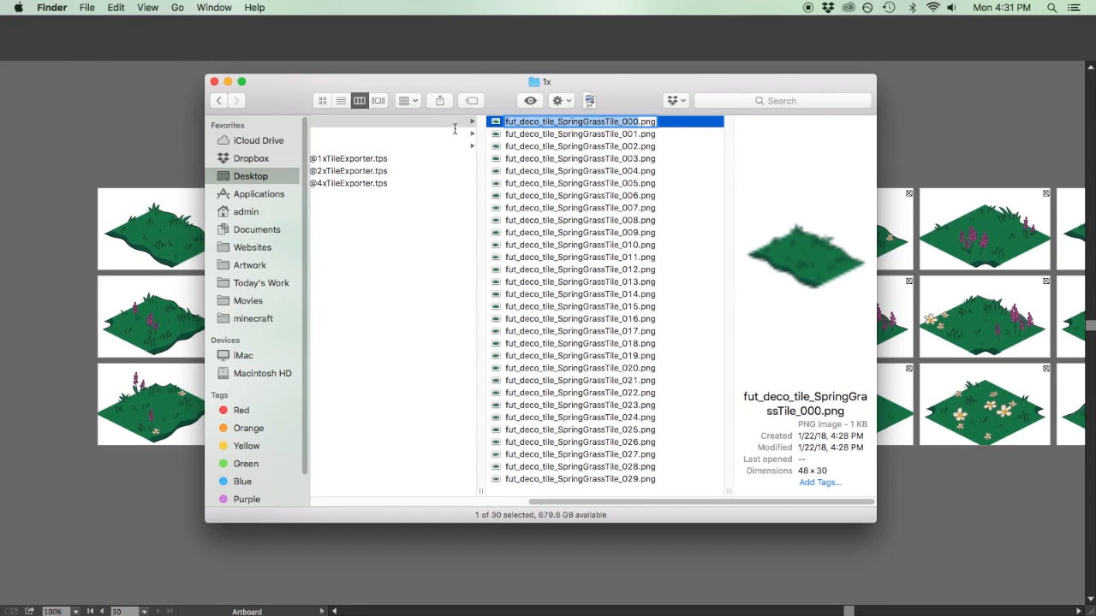
{"action": "left_click", "coordinate": [360, 159]}
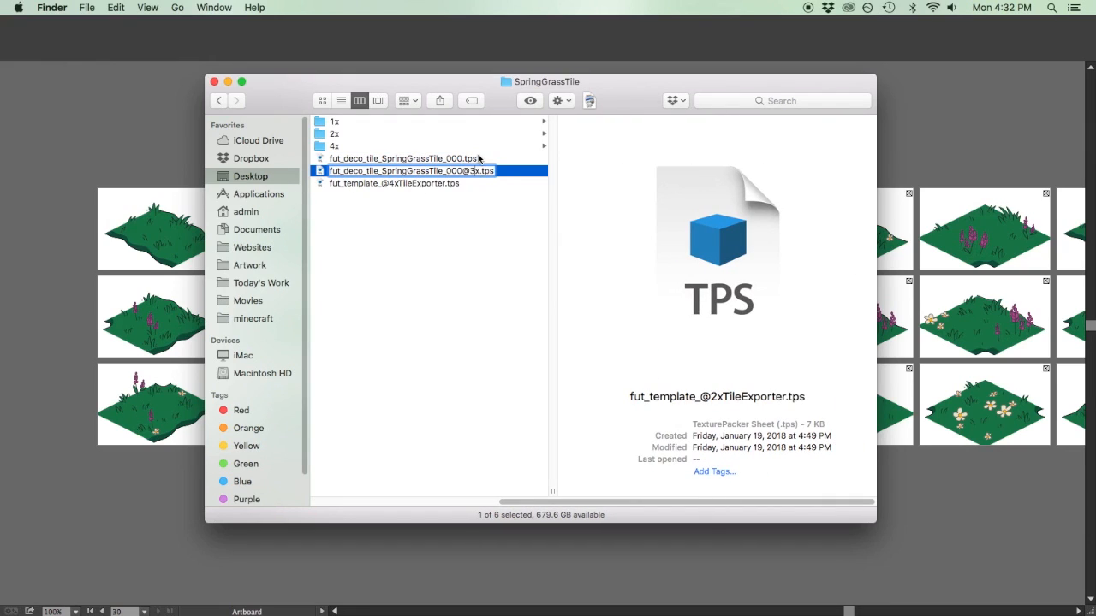
{"action": "left_click", "coordinate": [423, 183]}
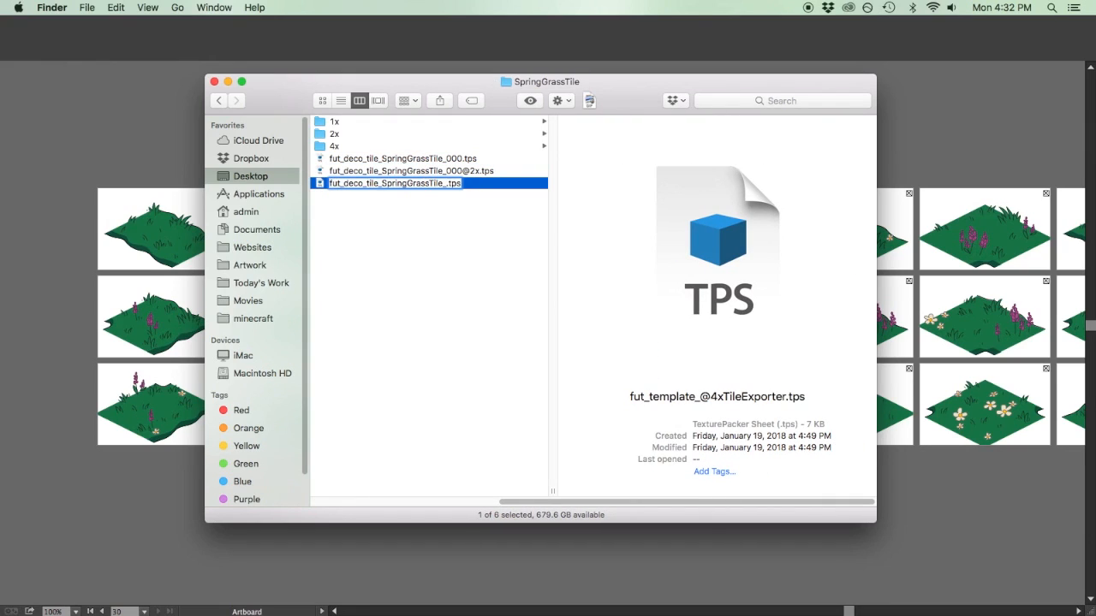
{"action": "key", "text": "Up"}
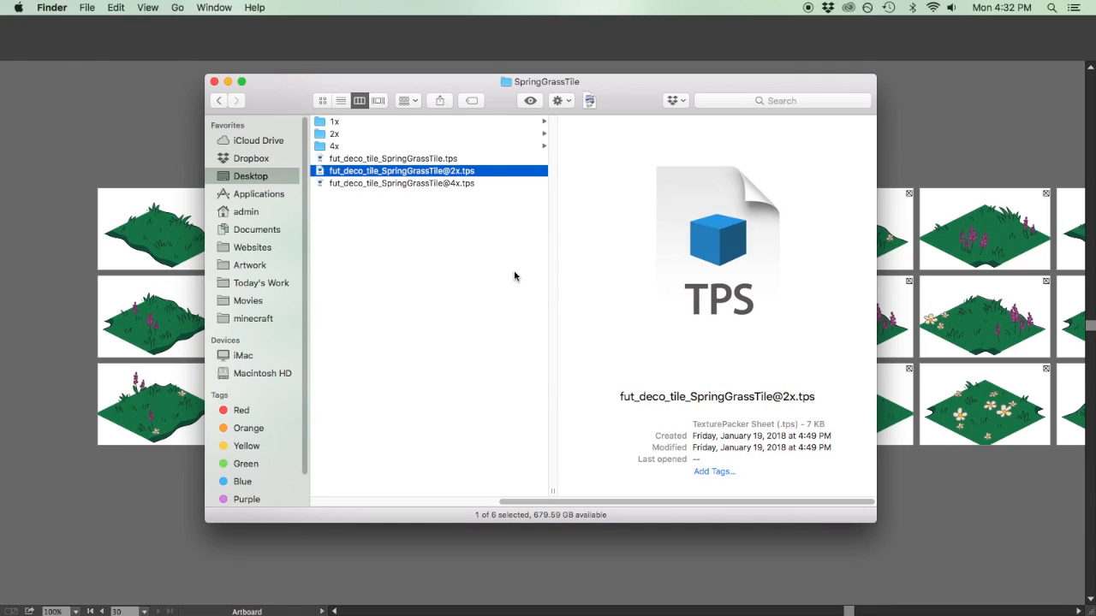
Open the three renamed TPS files in TexturePacker as separate project windows, then return to Finder.
{"action": "double_click", "coordinate": [406, 160]}
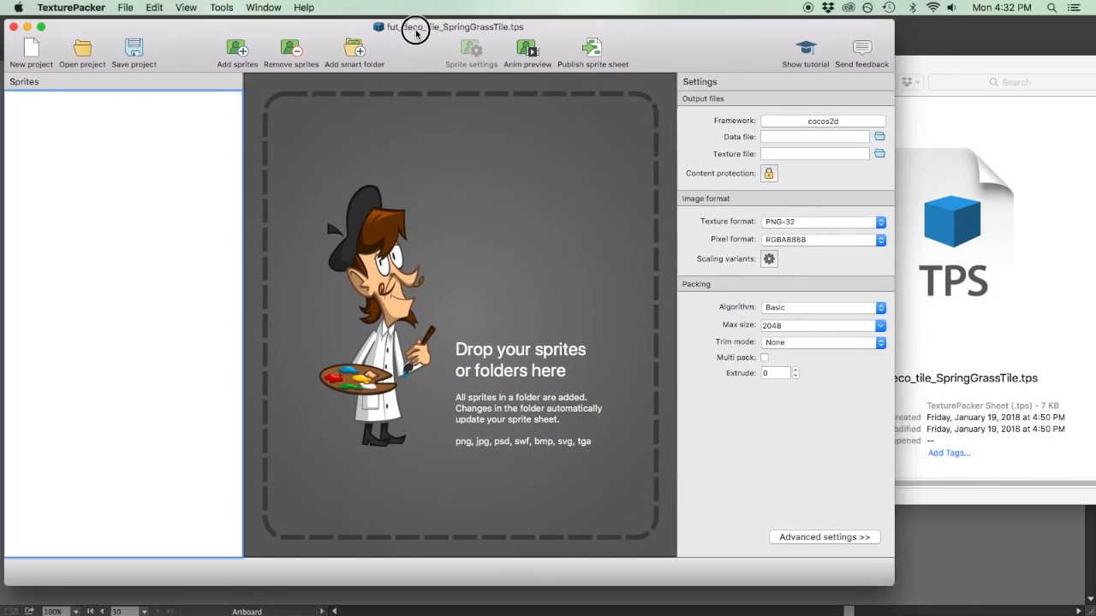
{"action": "double_click", "coordinate": [656, 152]}
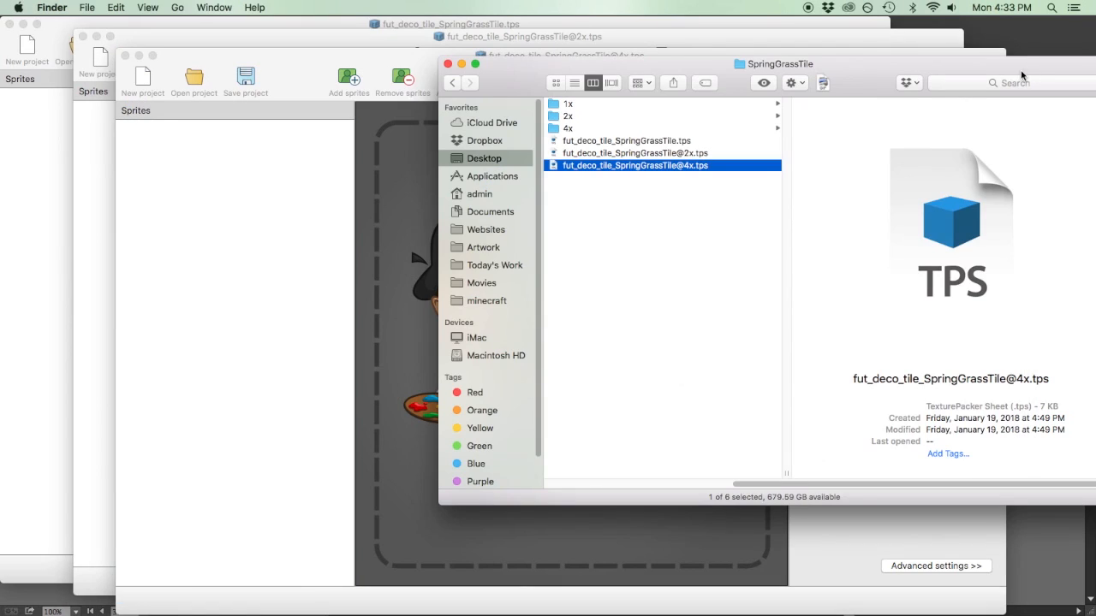
{"action": "left_click", "coordinate": [1033, 70]}
{"action": "left_click", "coordinate": [633, 128]}
{"action": "left_click", "coordinate": [821, 105]}
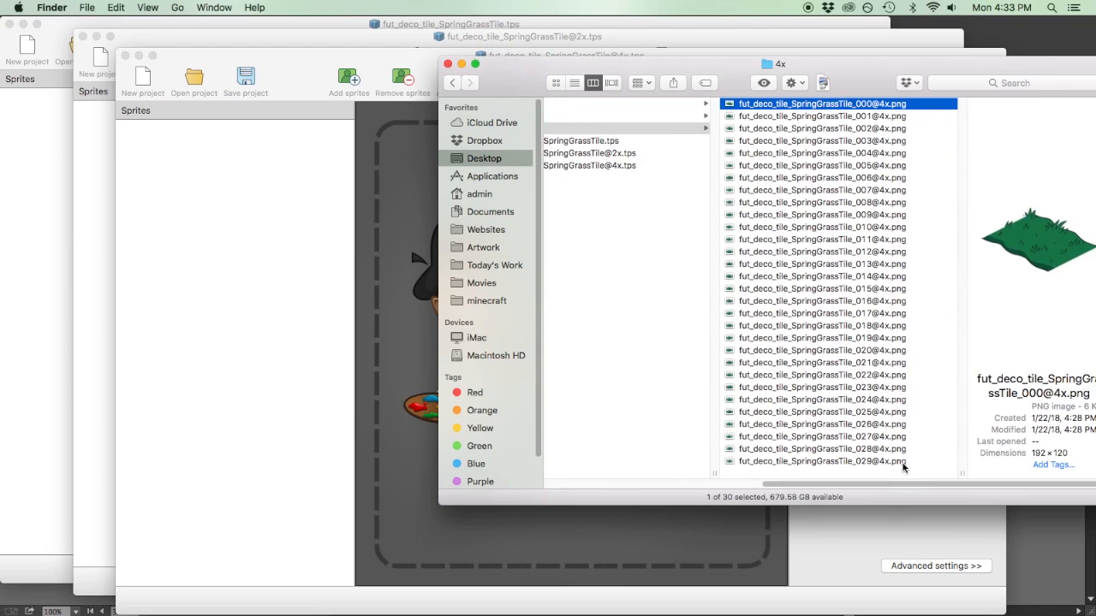
{"action": "left_click", "coordinate": [909, 462], "text": "shift"}
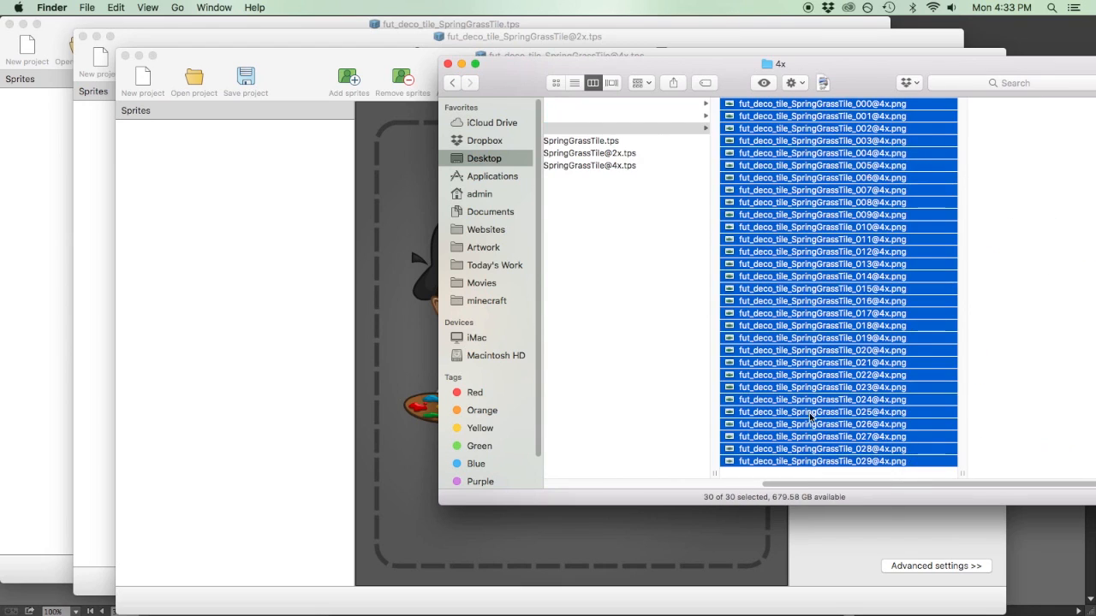
{"action": "left_click_drag", "start_coordinate": [648, 370], "coordinate": [313, 312]}
{"action": "left_click", "coordinate": [269, 318]}
{"action": "left_click", "coordinate": [269, 319]}
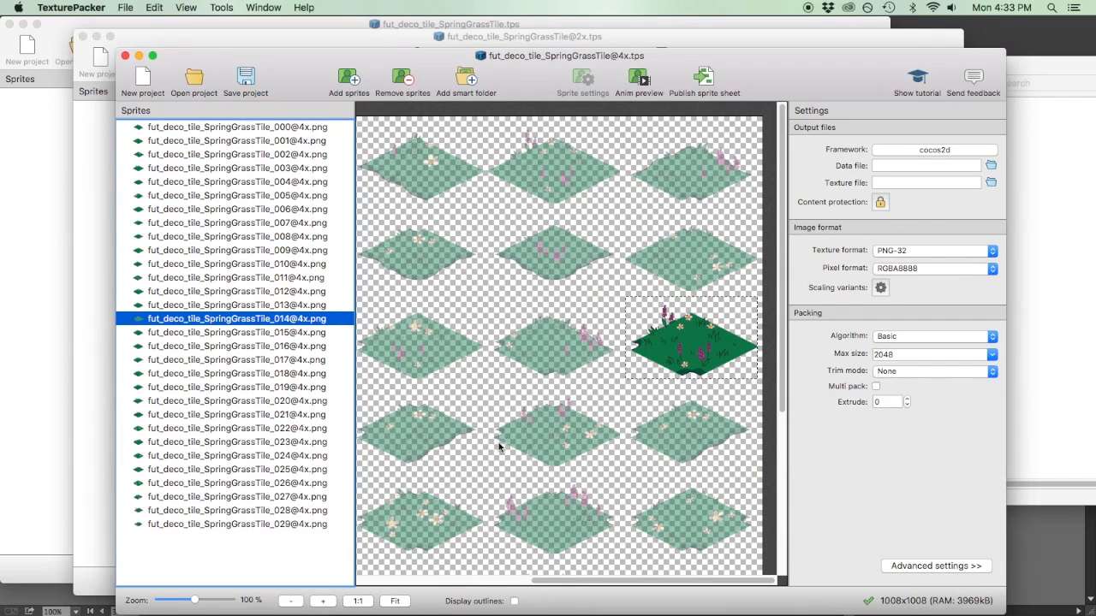
{"action": "left_click_drag", "start_coordinate": [783, 217], "coordinate": [785, 375]}
{"action": "left_click_drag", "start_coordinate": [684, 579], "coordinate": [450, 589]}
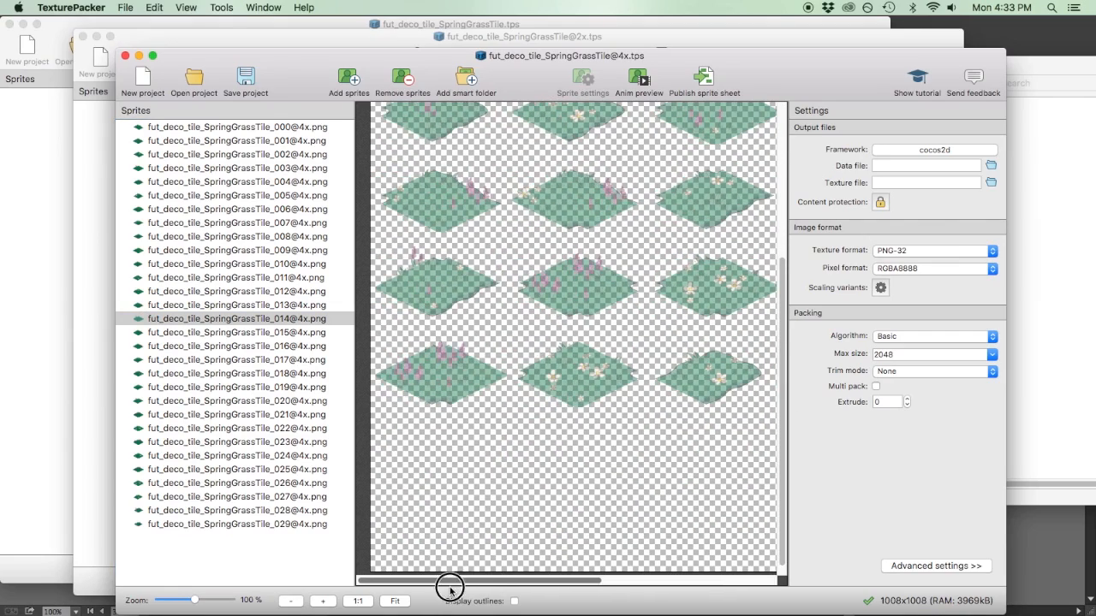
{"action": "left_click", "coordinate": [505, 37]}
{"action": "key", "text": "super+Tab"}
{"action": "left_click", "coordinate": [601, 119]}
{"action": "key", "text": "Right"}
{"action": "key", "text": "super+a"}
{"action": "left_click_drag", "start_coordinate": [813, 257], "coordinate": [188, 257]}
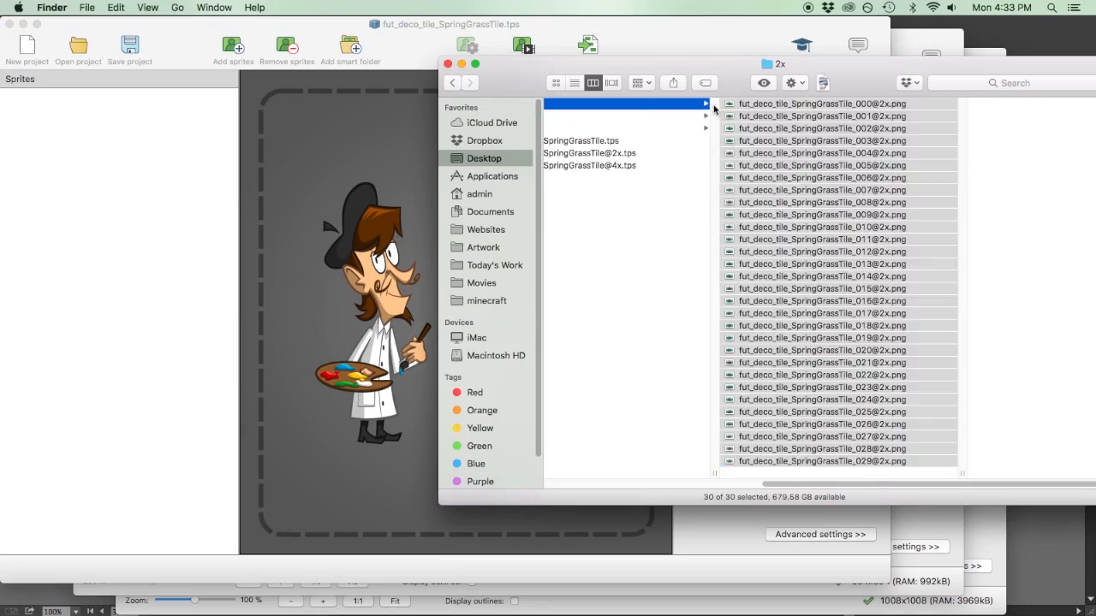
Add all the PNGs from the 1x folder to the base-size TexturePacker project.
{"action": "key", "text": "Right"}
{"action": "key", "text": "super+a"}
{"action": "left_click_drag", "start_coordinate": [719, 461], "coordinate": [120, 257]}
{"action": "left_click", "coordinate": [411, 26]}
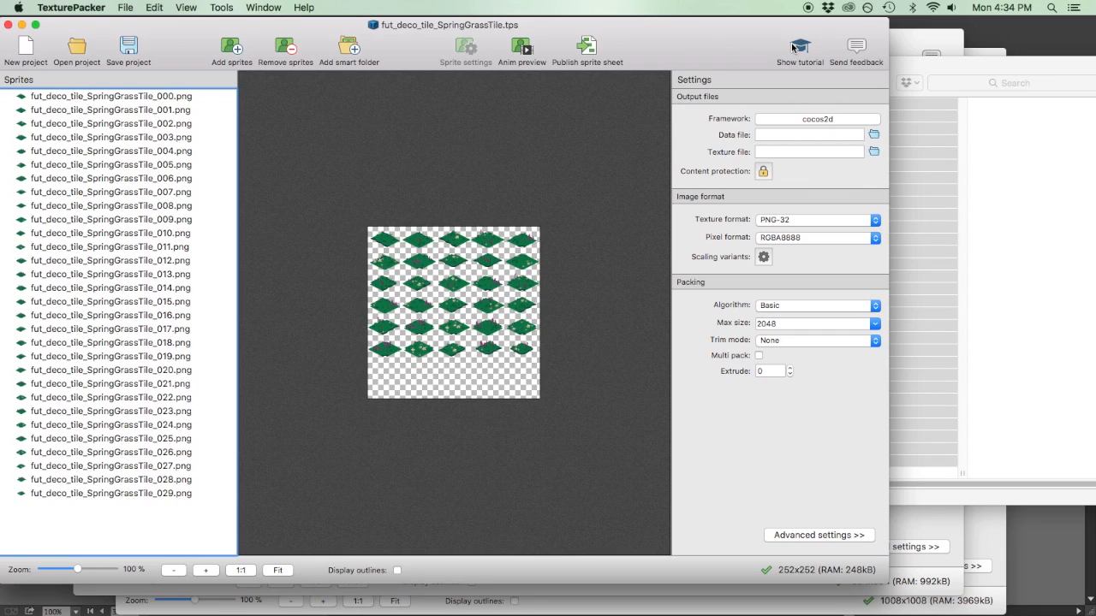
{"action": "left_click", "coordinate": [587, 48]}
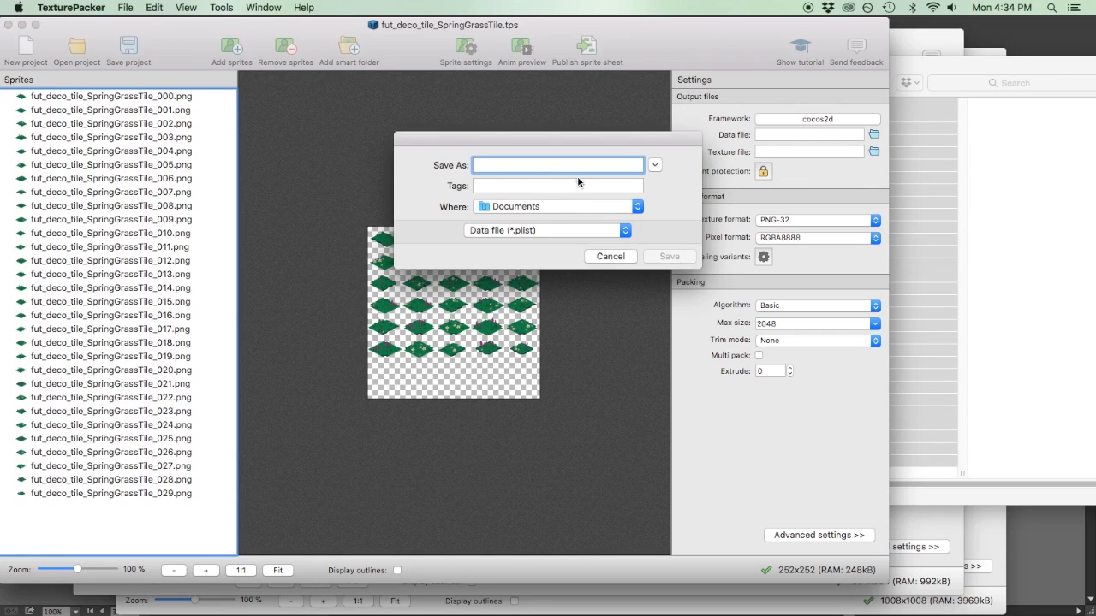
{"action": "left_click", "coordinate": [577, 207]}
{"action": "left_click", "coordinate": [535, 461]}
{"action": "left_click", "coordinate": [654, 164]}
{"action": "left_click", "coordinate": [501, 254]}
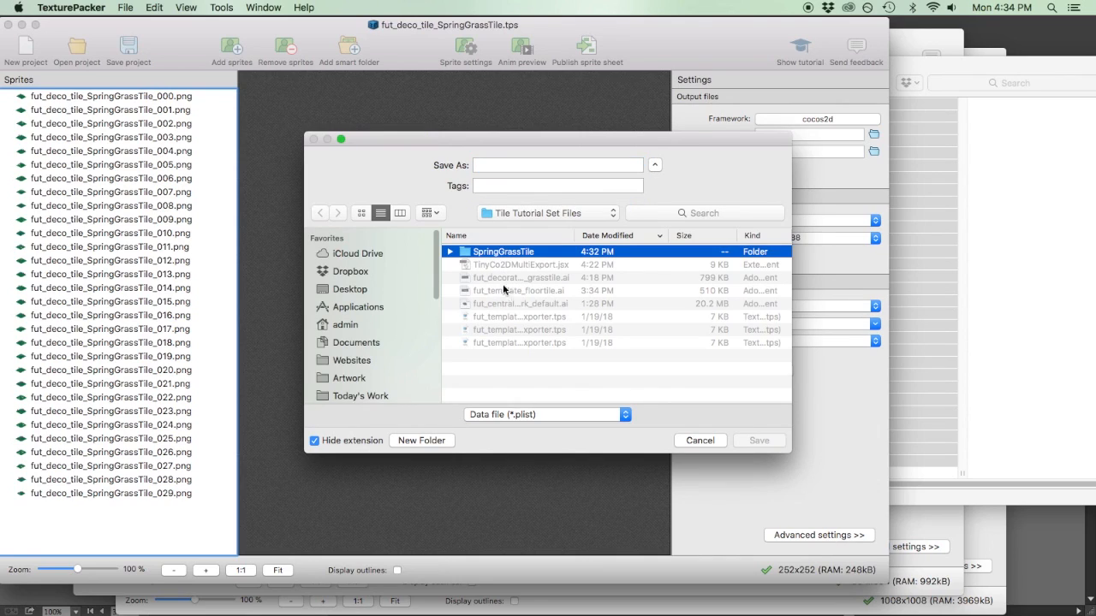
{"action": "key", "text": "Right"}
{"action": "left_click", "coordinate": [495, 306]}
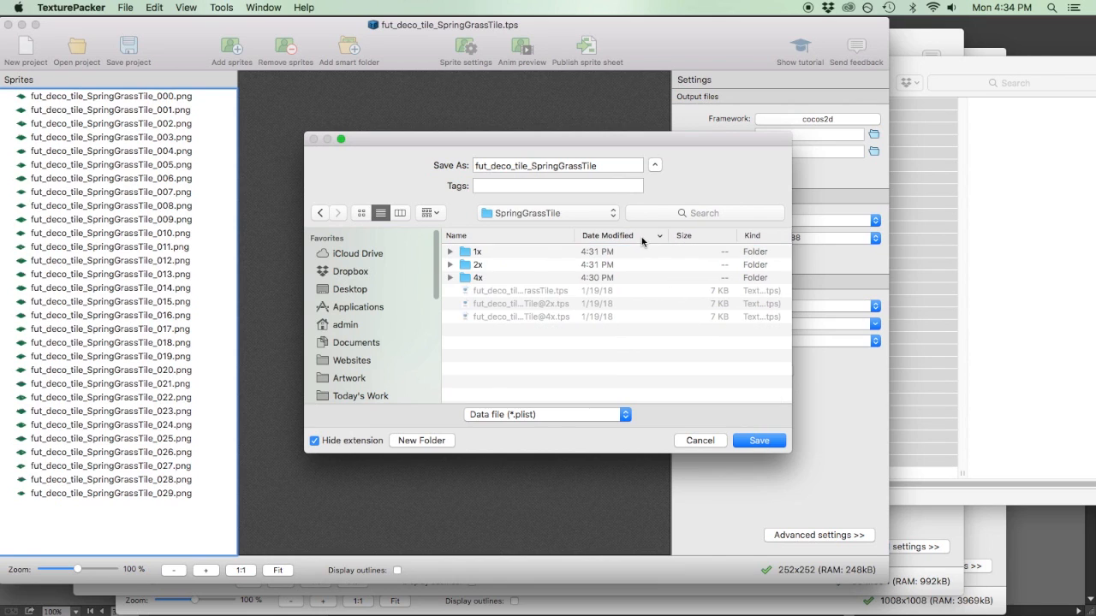
{"action": "left_click", "coordinate": [759, 443]}
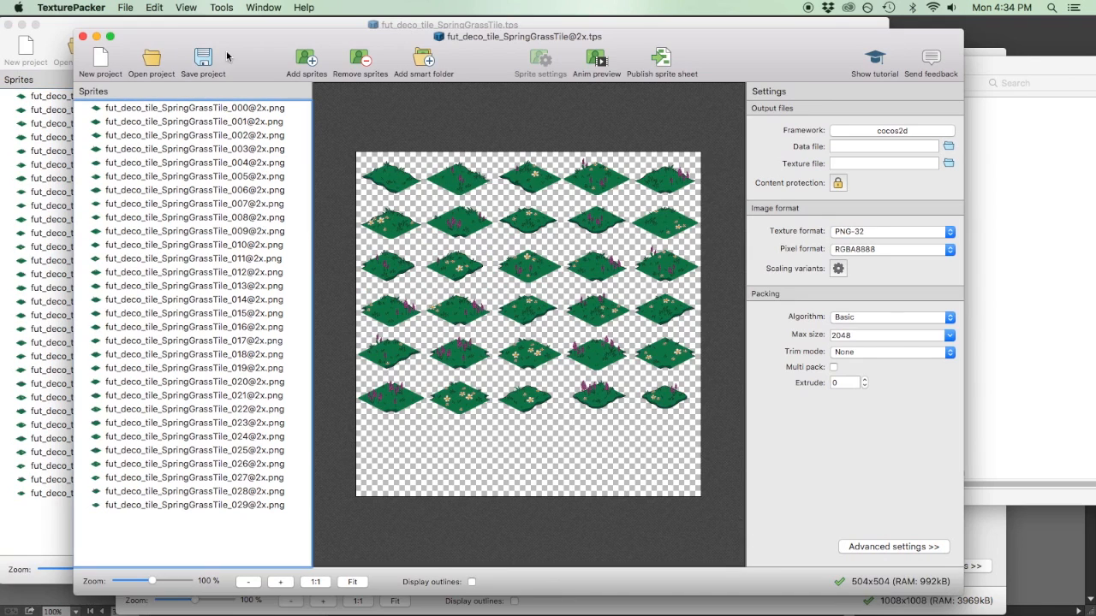
{"action": "left_click", "coordinate": [599, 54]}
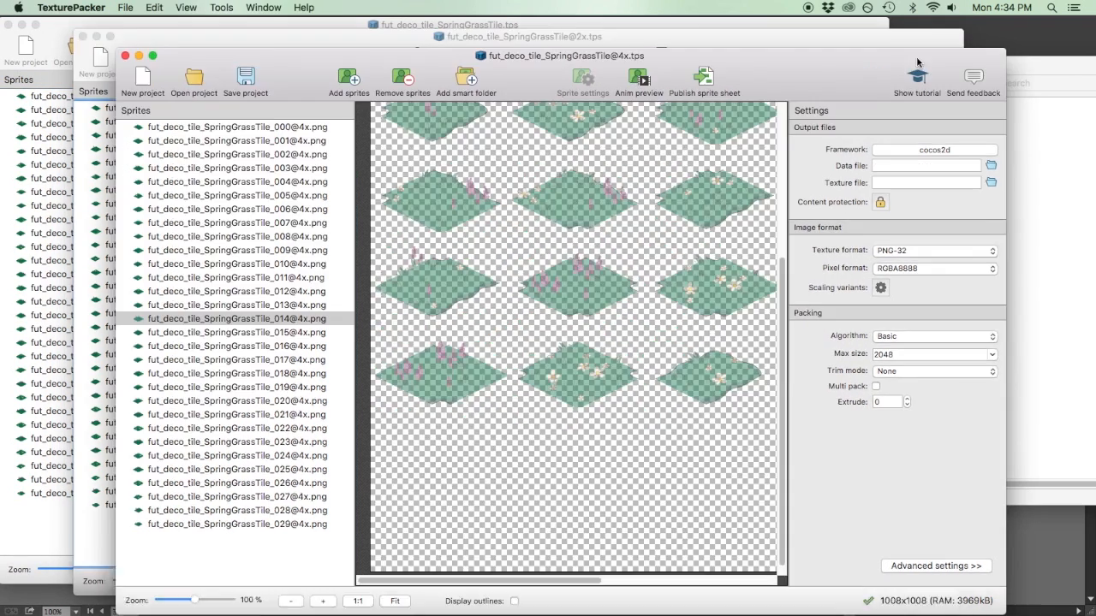
{"action": "left_click", "coordinate": [703, 77]}
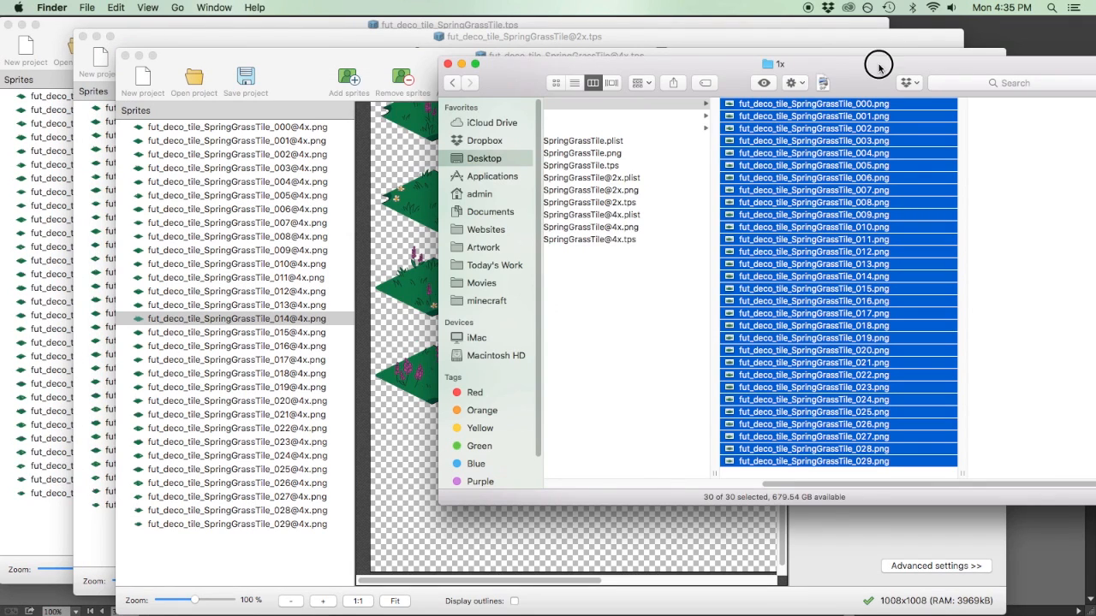
{"action": "left_click_drag", "start_coordinate": [878, 66], "coordinate": [734, 70]}
{"action": "left_click", "coordinate": [570, 490]}
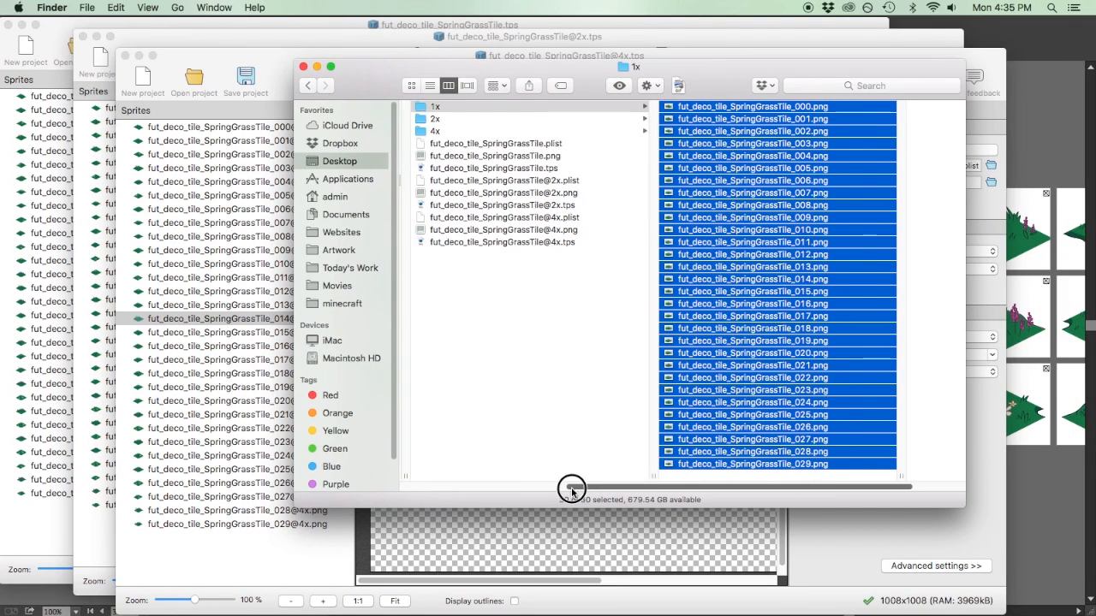
{"action": "left_click", "coordinate": [653, 181]}
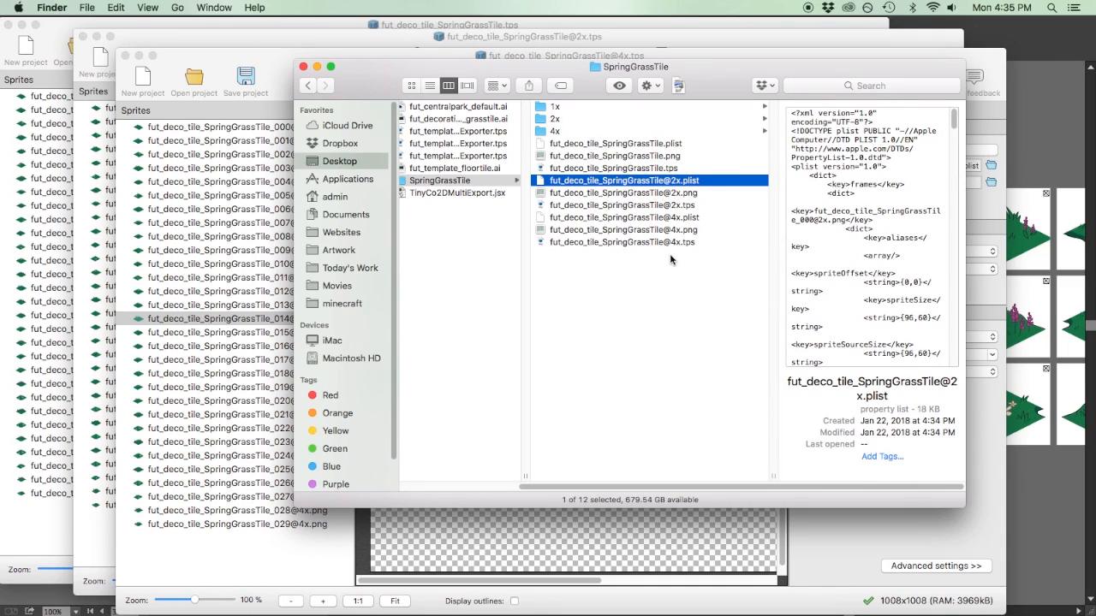
{"action": "key", "text": "Down"}
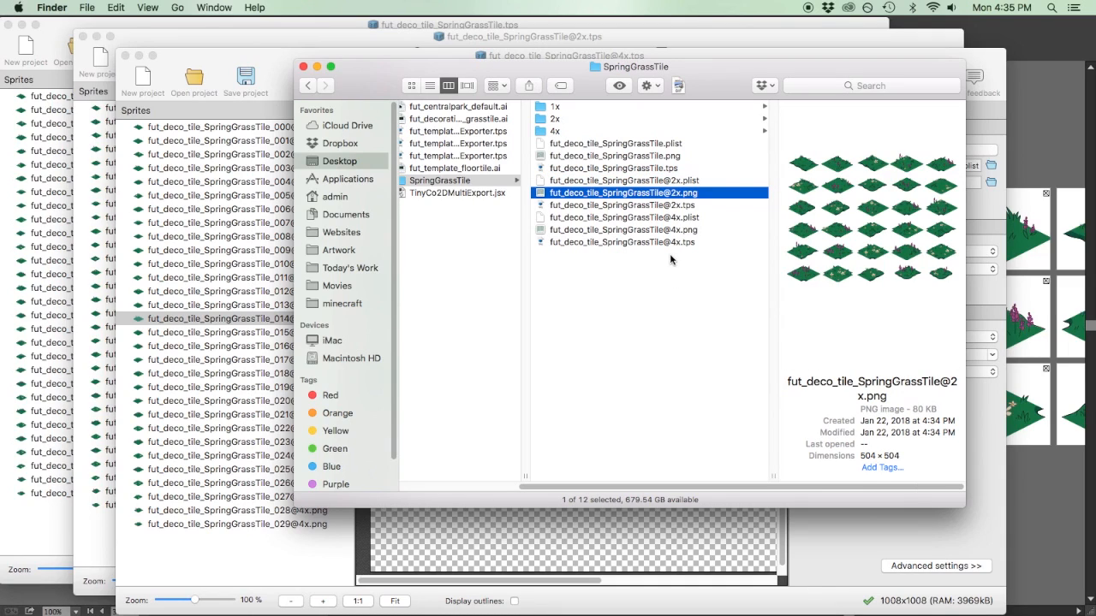
{"action": "key", "text": "Up"}
{"action": "key", "text": "Up"}
{"action": "key", "text": "Up"}
{"action": "key", "text": "space"}
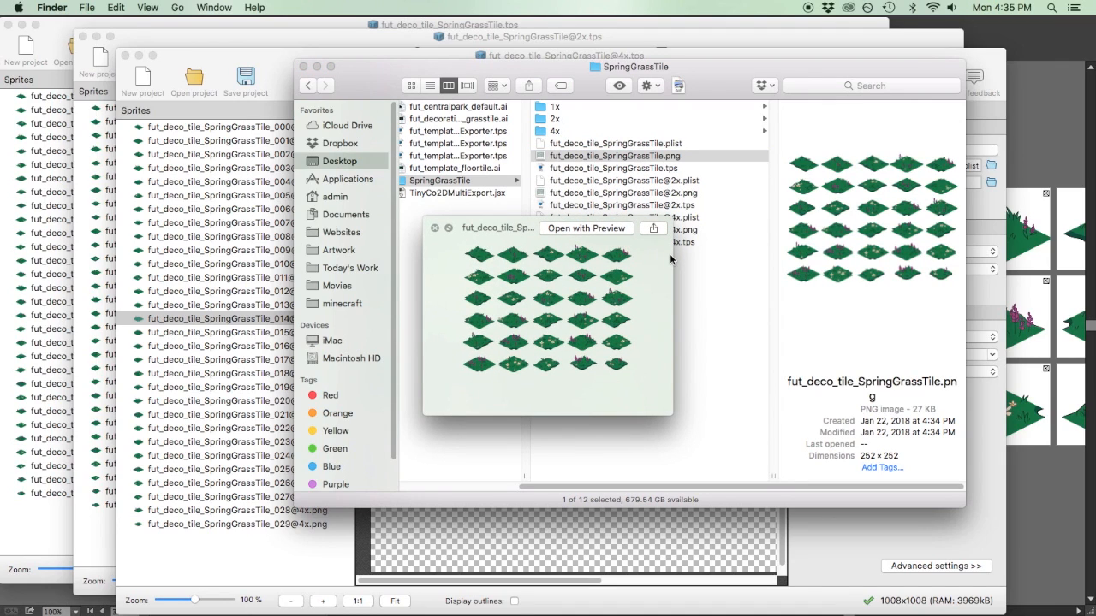
{"action": "key", "text": "Down"}
{"action": "key", "text": "Down"}
{"action": "key", "text": "Down"}
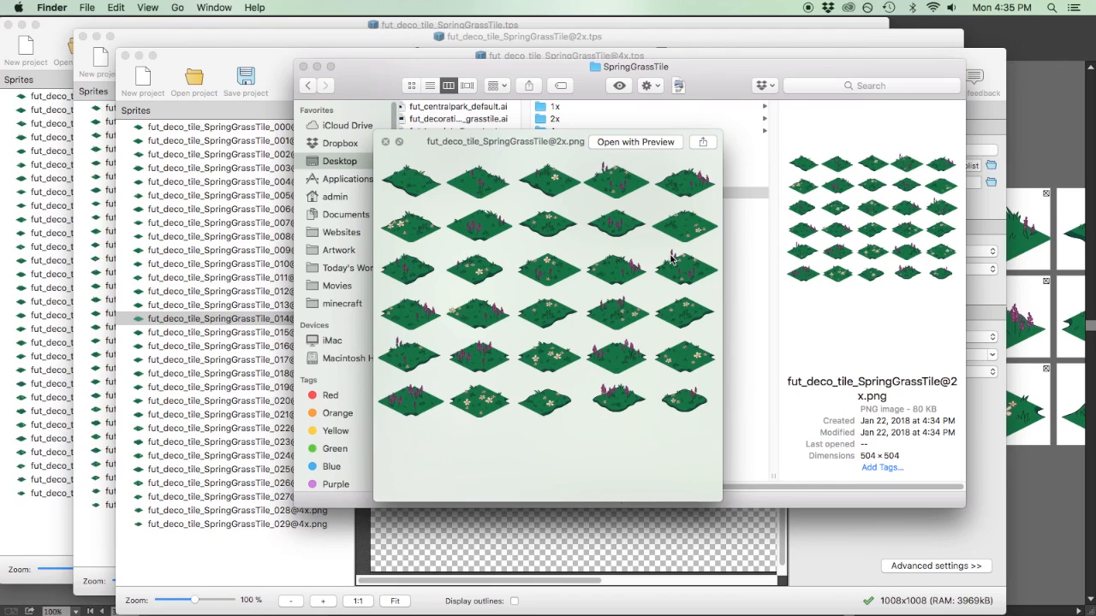
{"action": "key", "text": "Down"}
{"action": "key", "text": "Down"}
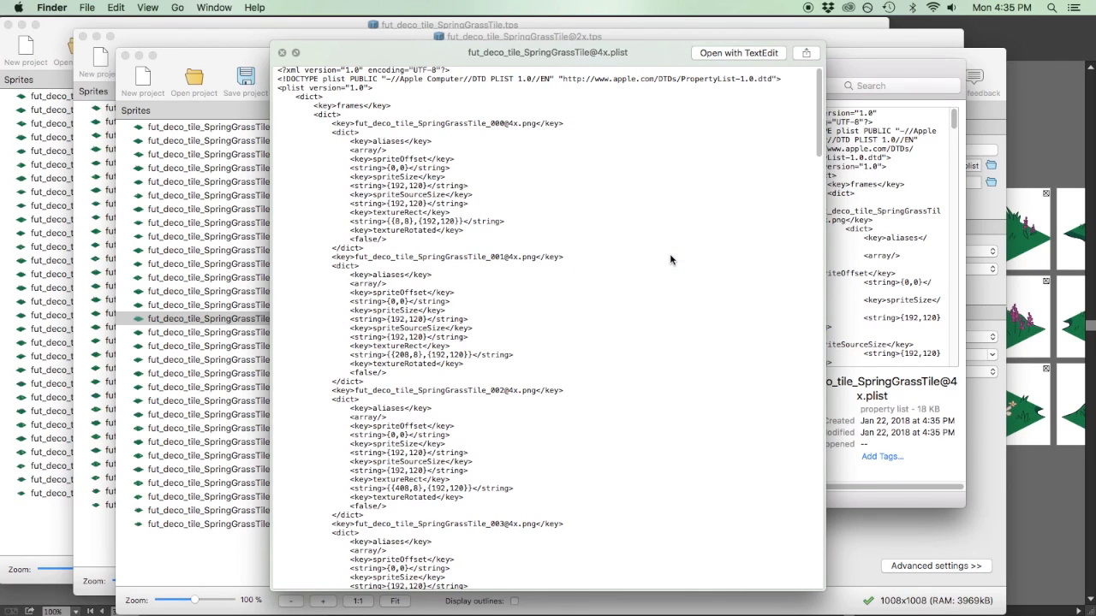
{"action": "key", "text": "Down"}
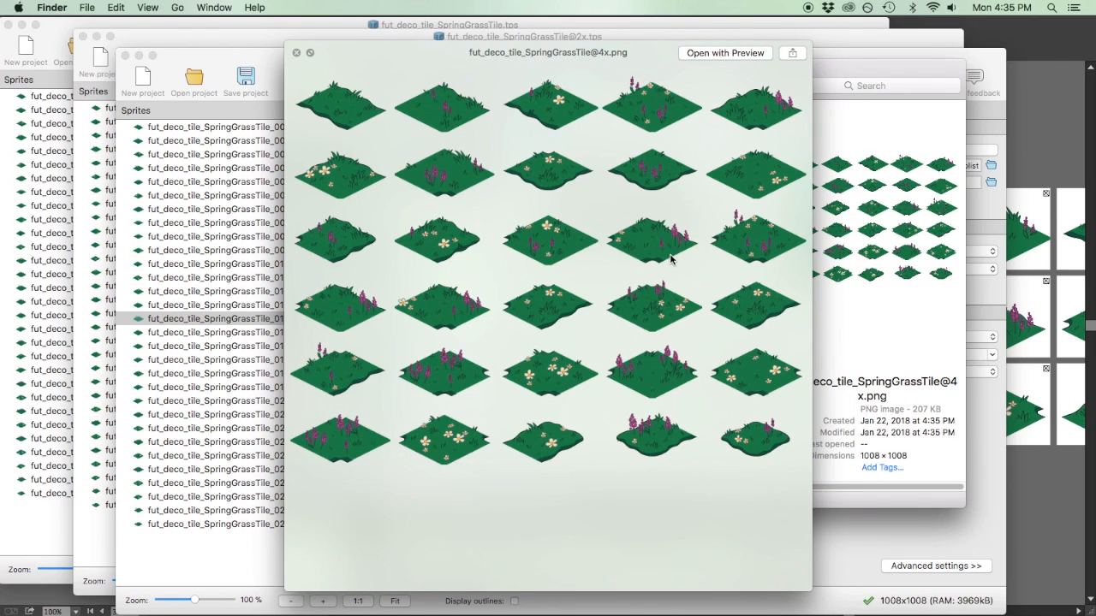
{"action": "key", "text": "Down"}
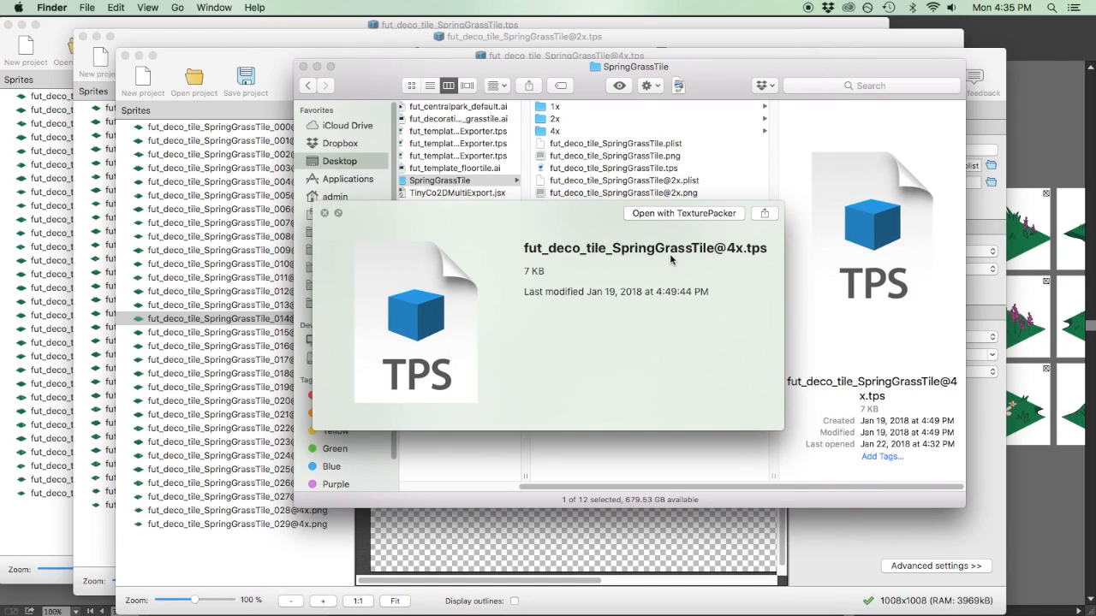
{"action": "key", "text": "space"}
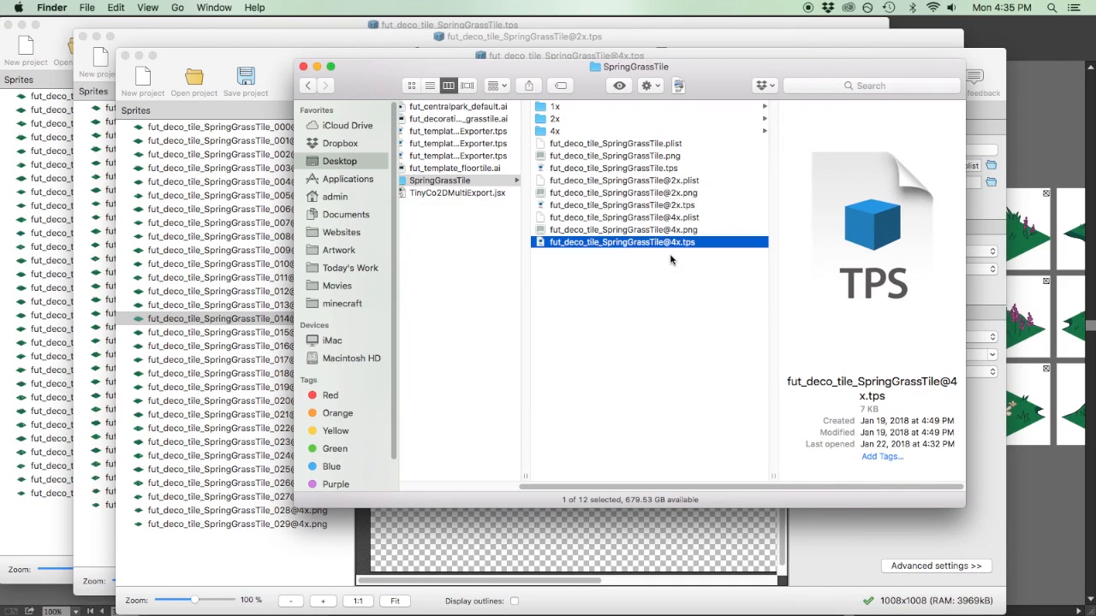
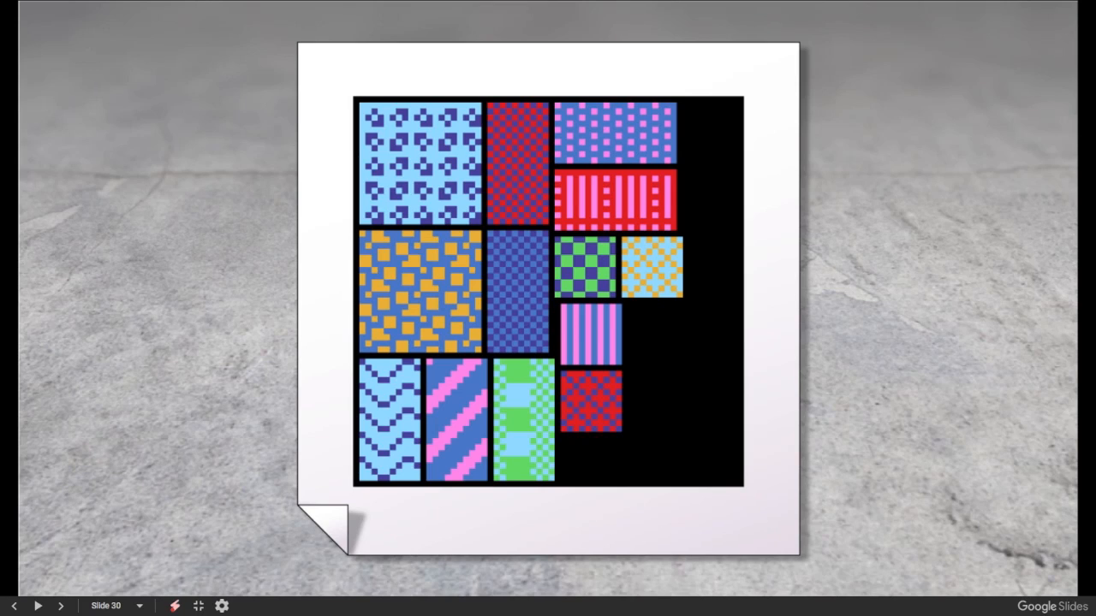
{"action": "key", "text": "Right"}
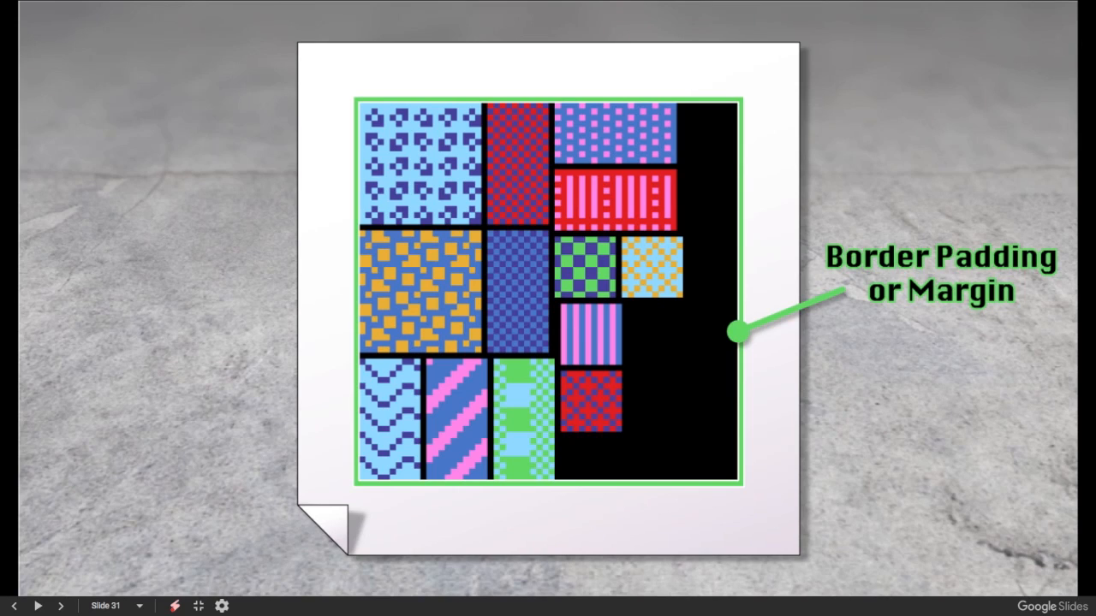
{"action": "key", "text": "Right"}
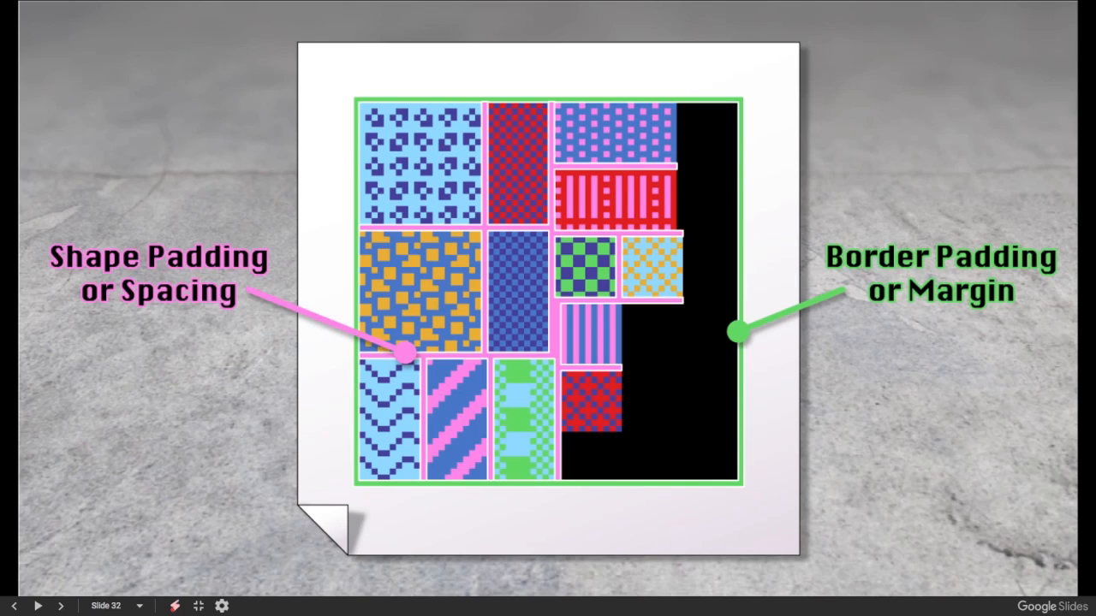
{"action": "key", "text": "Right"}
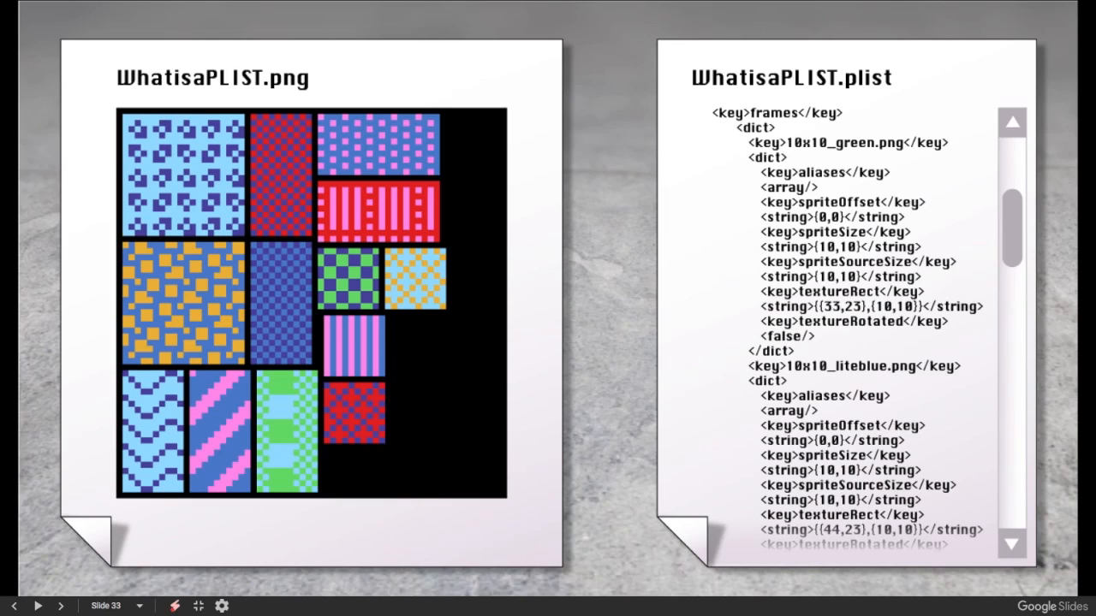
{"action": "key", "text": "Right"}
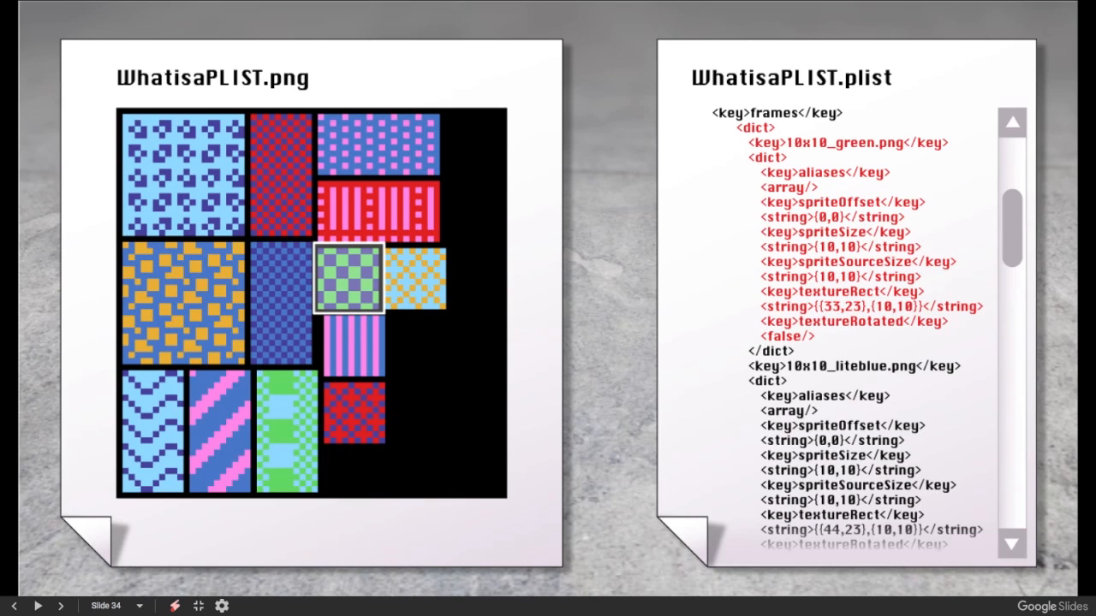
{"action": "key", "text": "Right"}
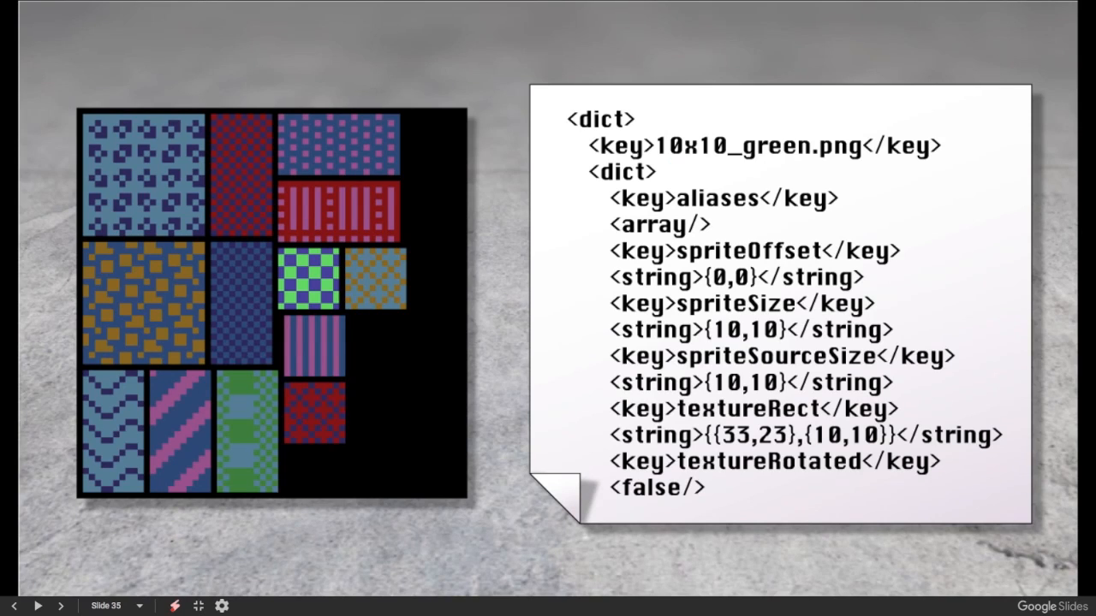
{"action": "key", "text": "Right"}
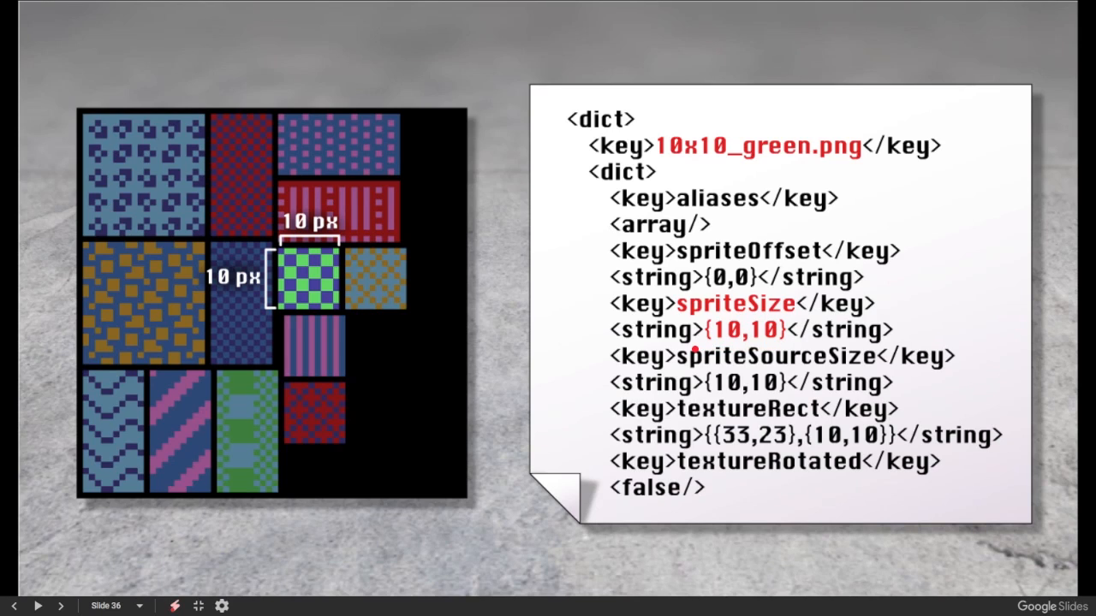
{"action": "key", "text": "Right"}
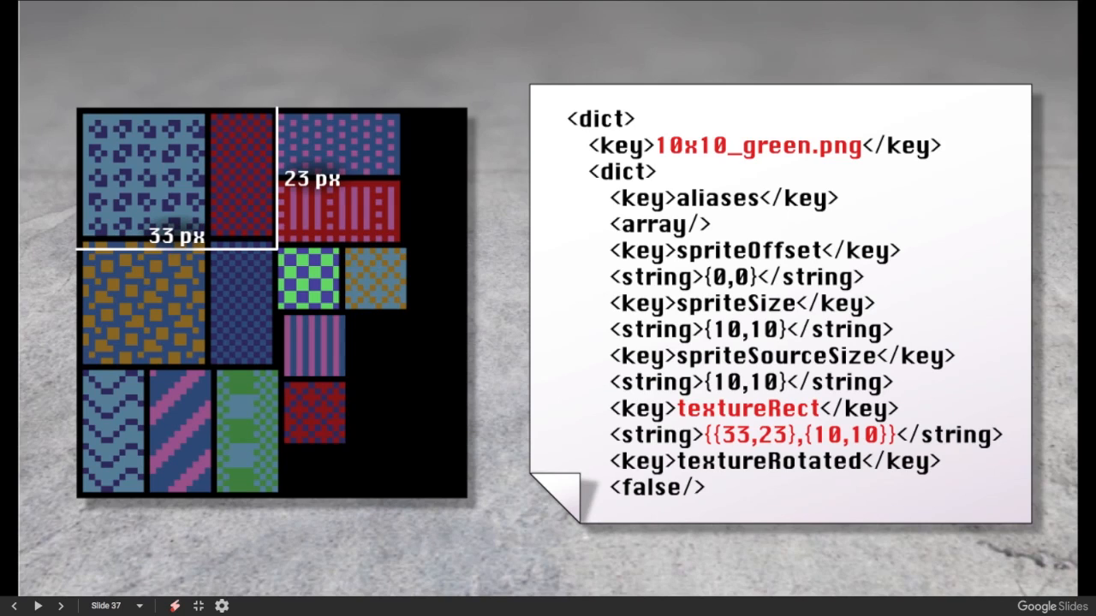
{"action": "key", "text": "Right"}
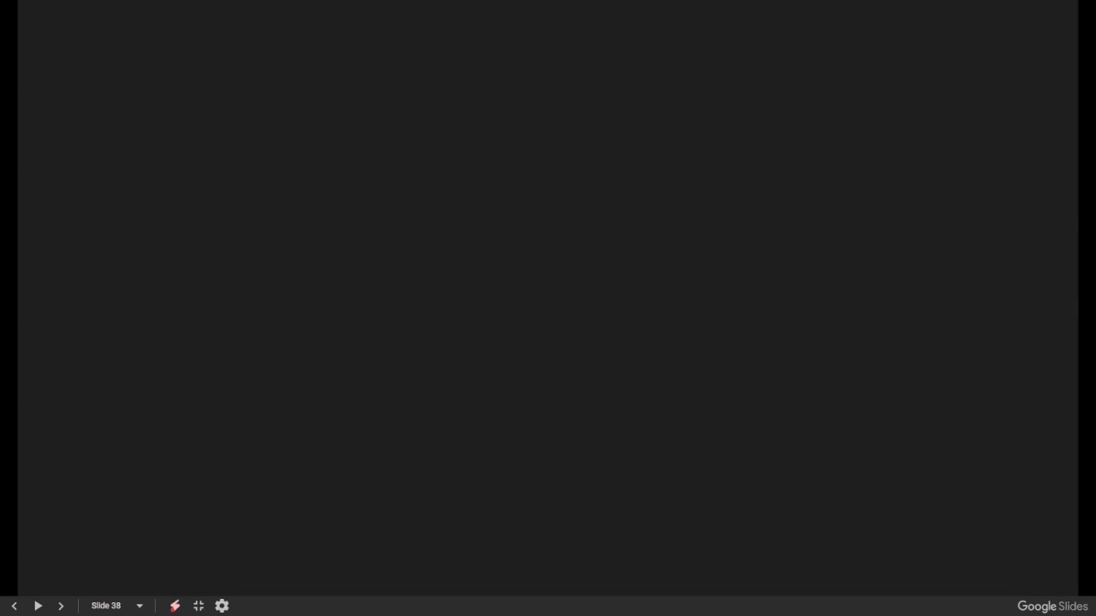
Leave the slideshow, switch to TexturePacker and reopen a recent SpringGrassTile project.
{"action": "key", "text": "Escape"}
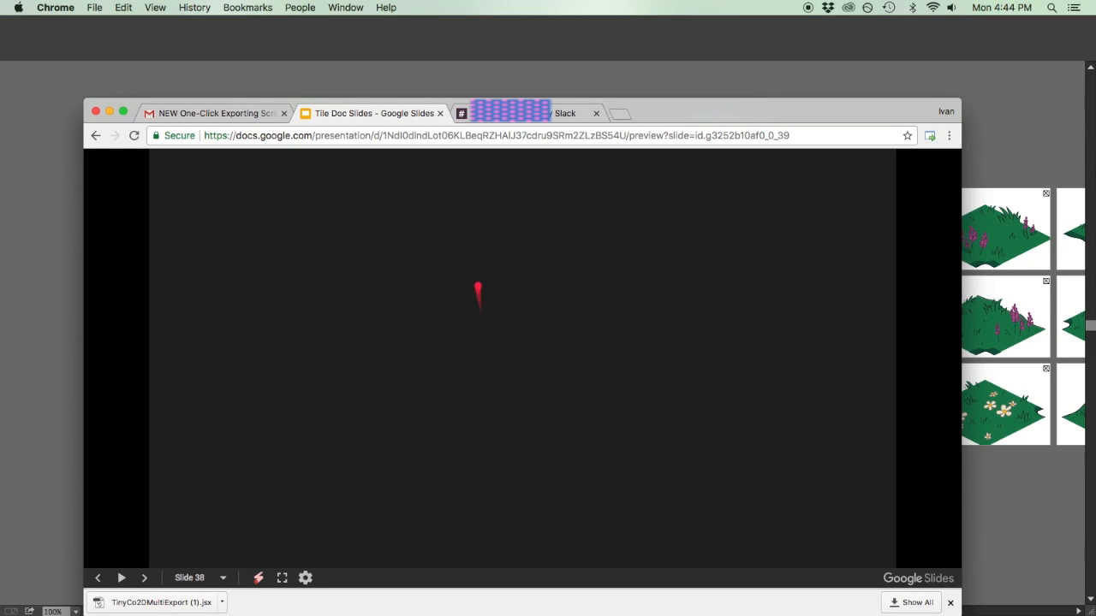
{"action": "mouse_move", "coordinate": [3, 289]}
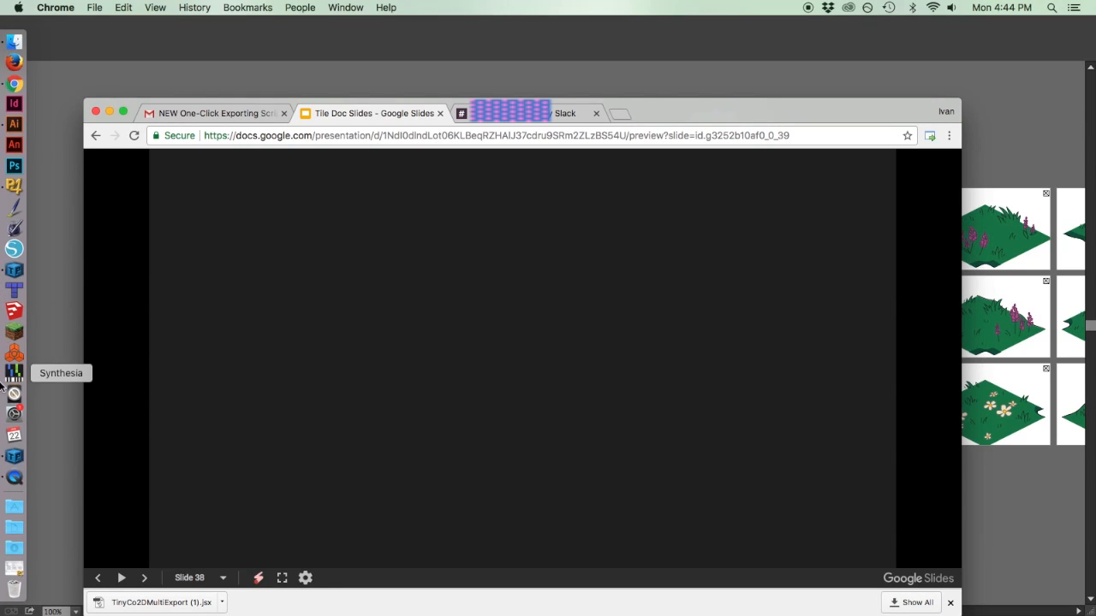
{"action": "left_click", "coordinate": [14, 456]}
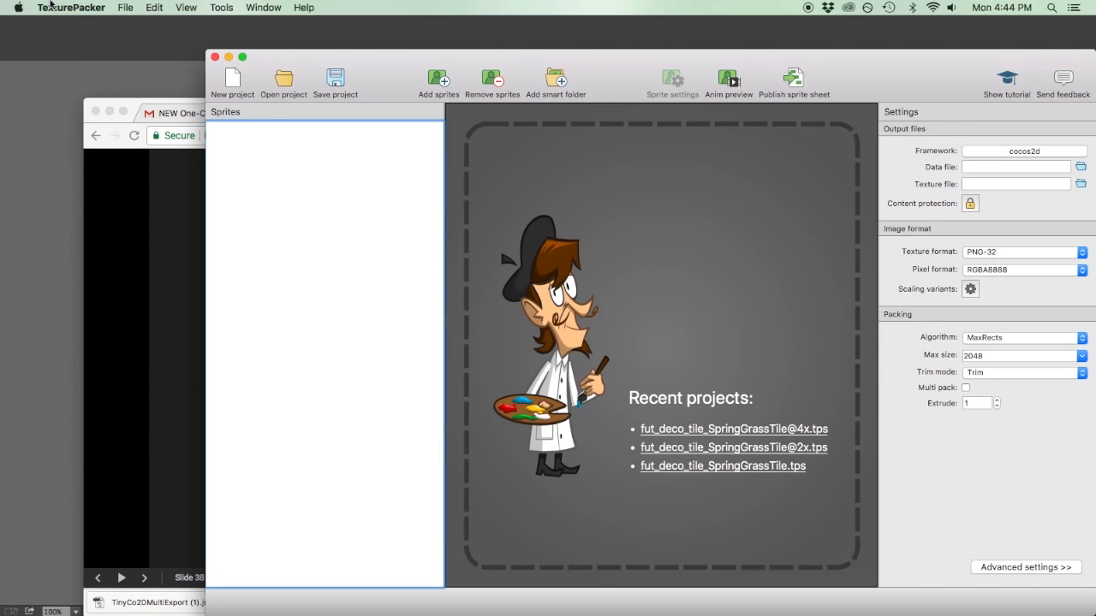
{"action": "left_click", "coordinate": [125, 7]}
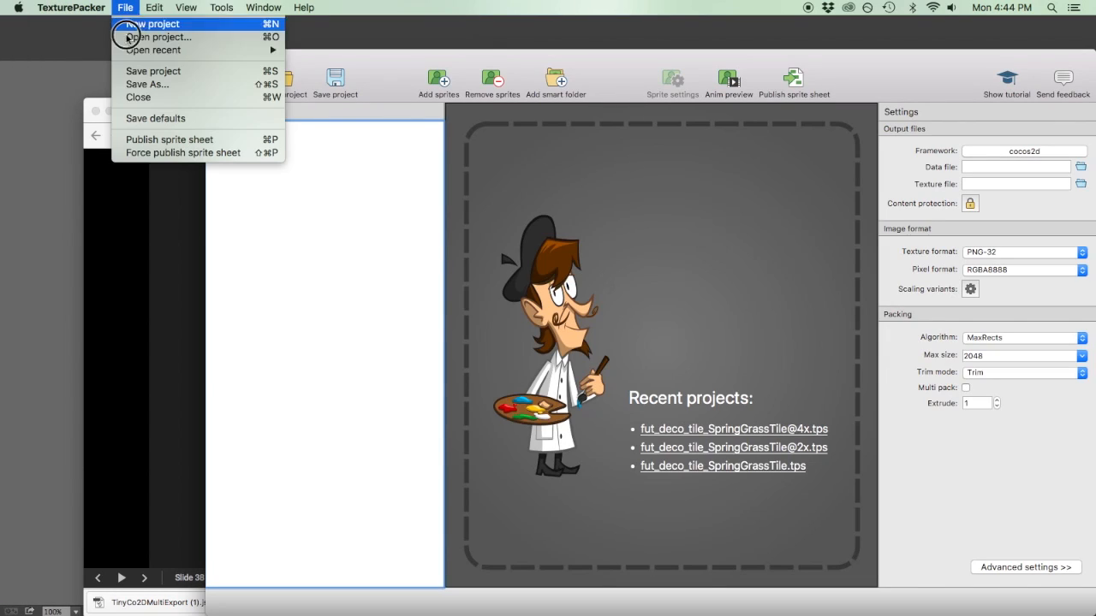
{"action": "mouse_move", "coordinate": [154, 49]}
{"action": "left_click", "coordinate": [462, 50]}
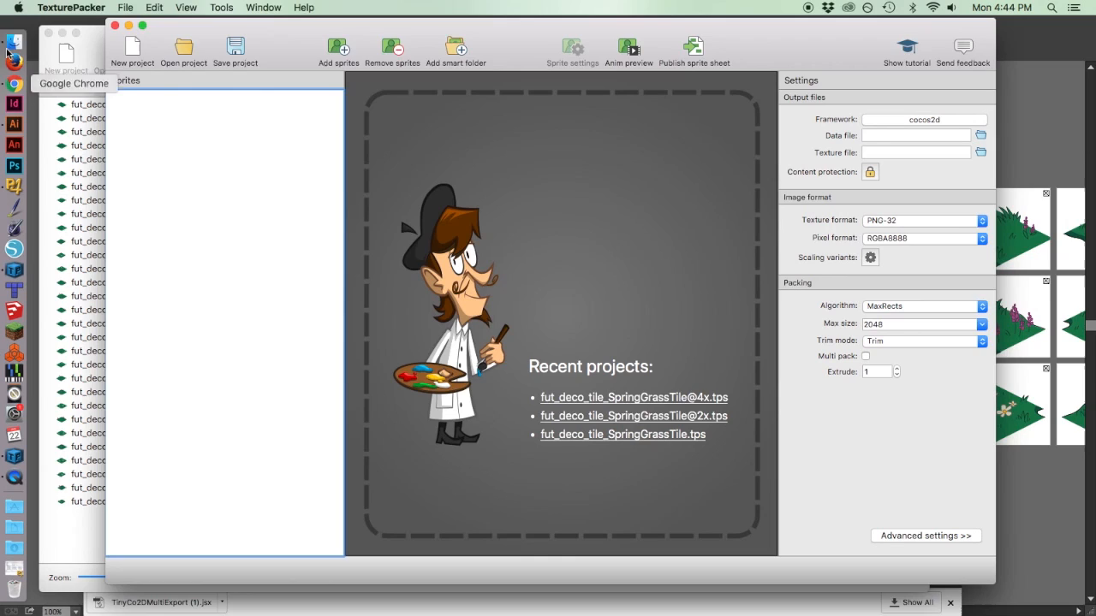
Add all the PNGs from the SpringGrassTile 4x folder in Finder to the empty TexturePacker project and show the packed sheet at 48% zoom.
{"action": "left_click", "coordinate": [10, 45]}
{"action": "left_click", "coordinate": [330, 194]}
{"action": "left_click", "coordinate": [447, 152]}
{"action": "left_click", "coordinate": [584, 213]}
{"action": "left_click", "coordinate": [694, 164]}
{"action": "left_click", "coordinate": [631, 337]}
{"action": "key", "text": "super+a"}
{"action": "left_click_drag", "start_coordinate": [631, 337], "coordinate": [221, 442]}
{"action": "left_click_drag", "start_coordinate": [194, 572], "coordinate": [164, 573]}
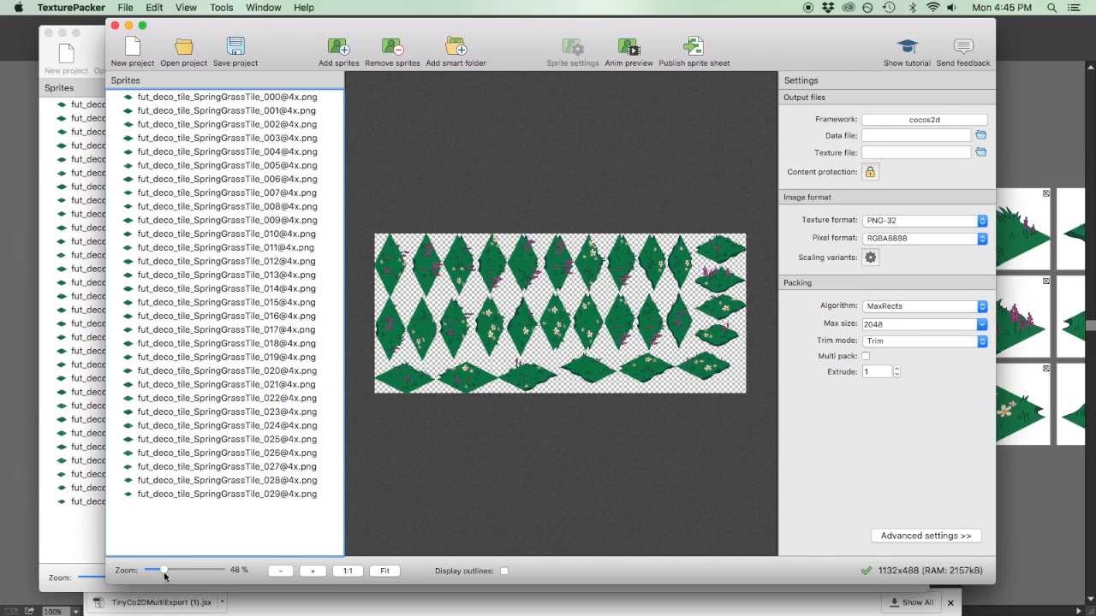
In the advanced layout settings, set the size constraints to POT (Power of 2) and enable Force squared.
{"action": "left_click", "coordinate": [955, 537]}
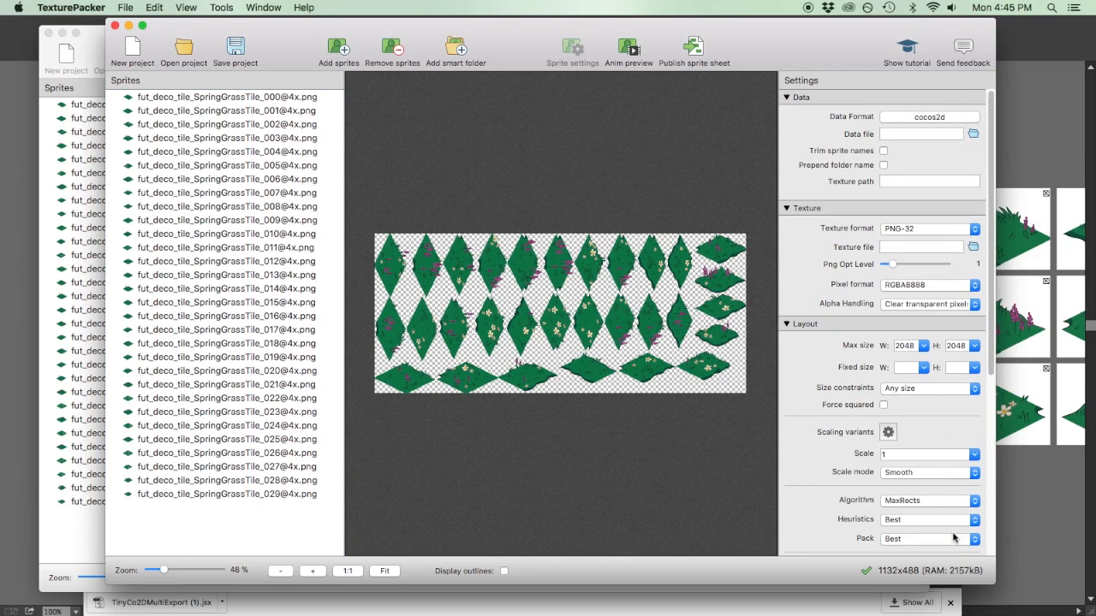
{"action": "left_click", "coordinate": [938, 134]}
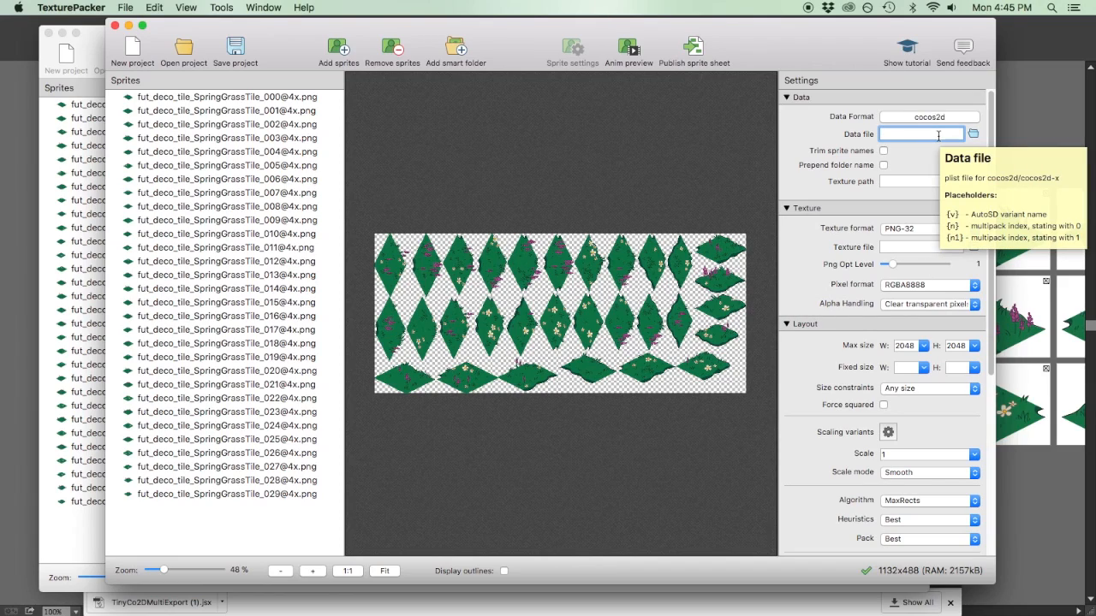
{"action": "left_click", "coordinate": [974, 390]}
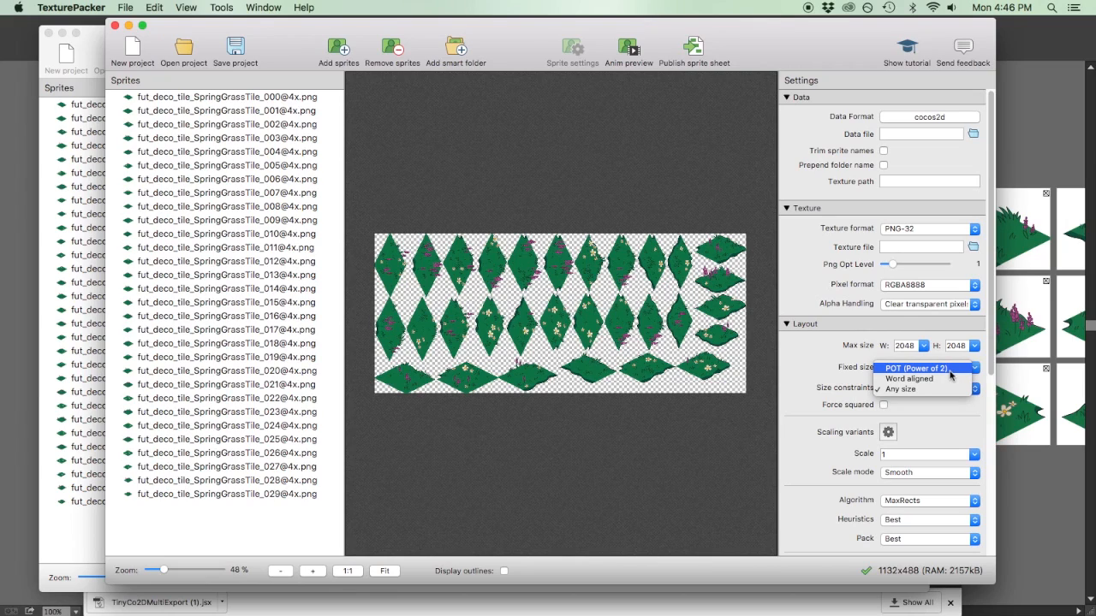
{"action": "left_click", "coordinate": [950, 370]}
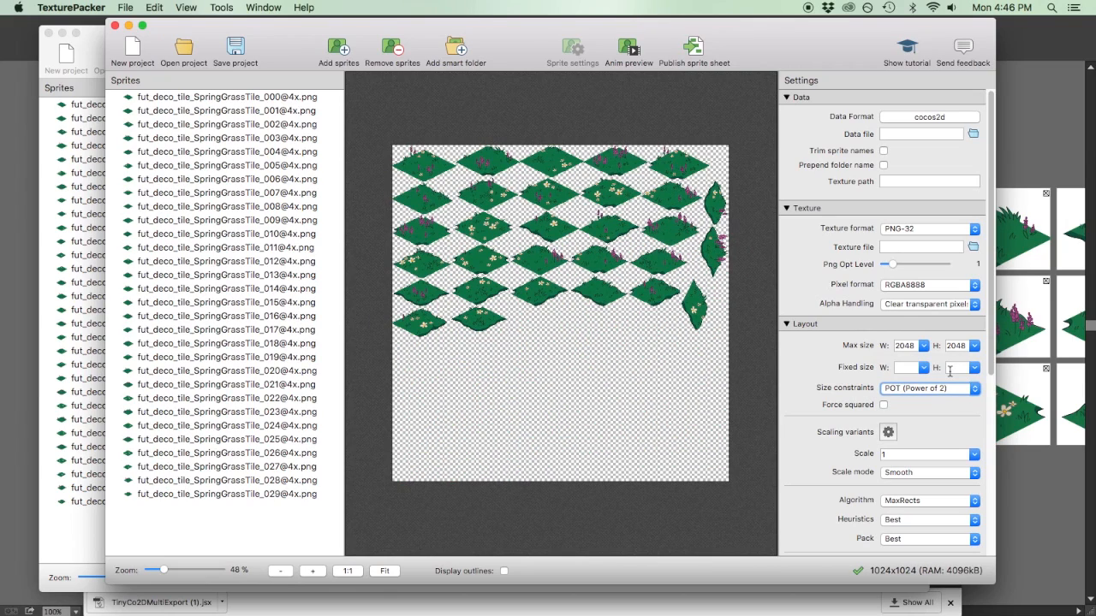
{"action": "left_click", "coordinate": [884, 404]}
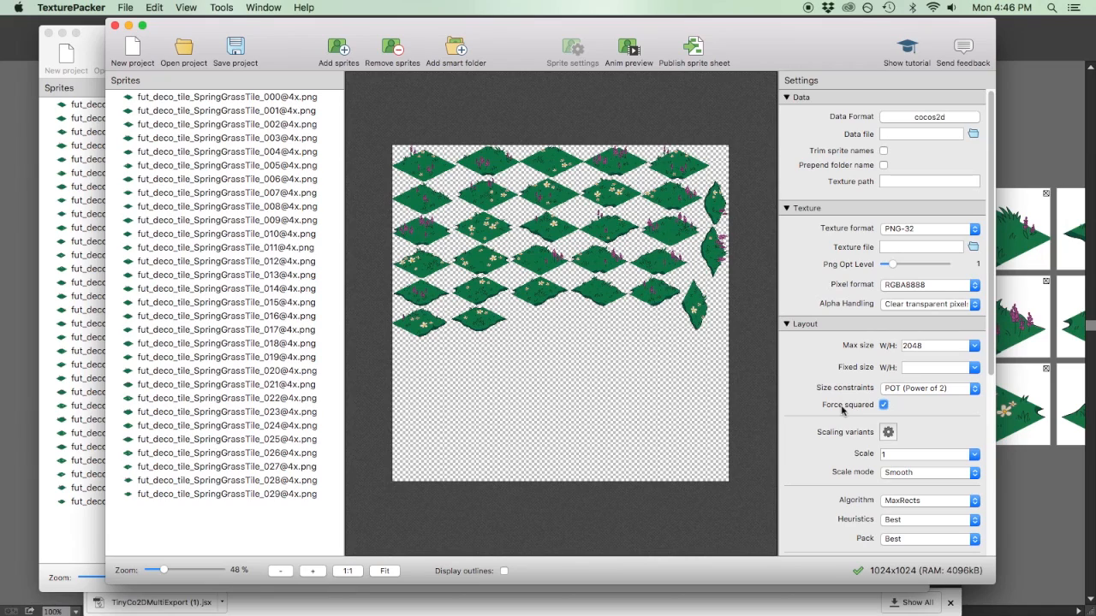
Set the packing algorithm to Basic and sort the sprites by Name.
{"action": "scroll", "coordinate": [844, 411], "scroll_direction": "down", "scroll_amount": 3}
{"action": "left_click", "coordinate": [913, 378]}
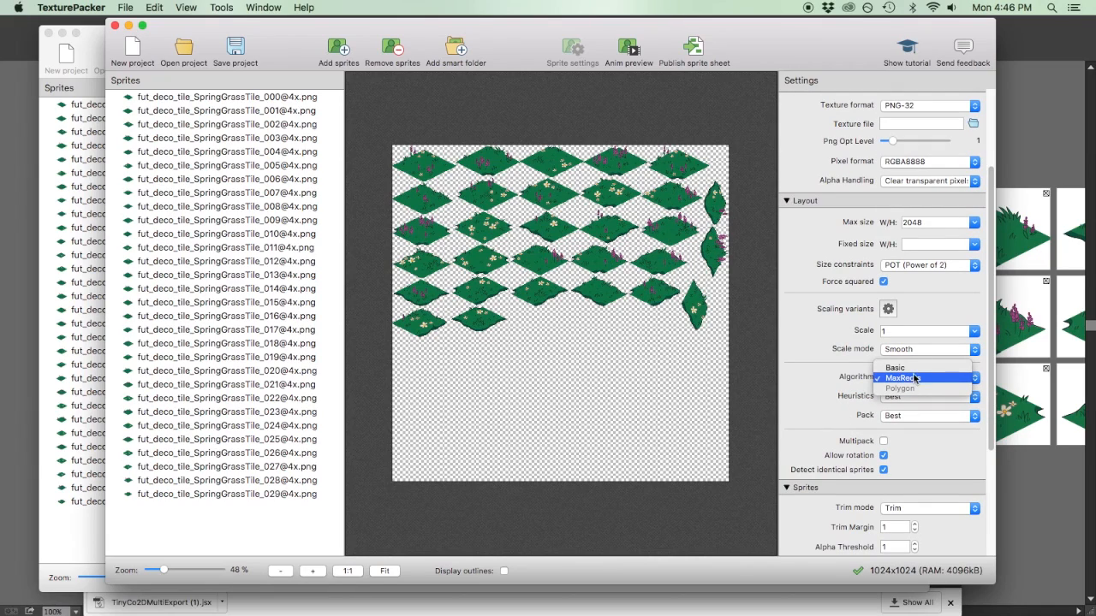
{"action": "left_click", "coordinate": [912, 368]}
{"action": "left_click", "coordinate": [914, 398]}
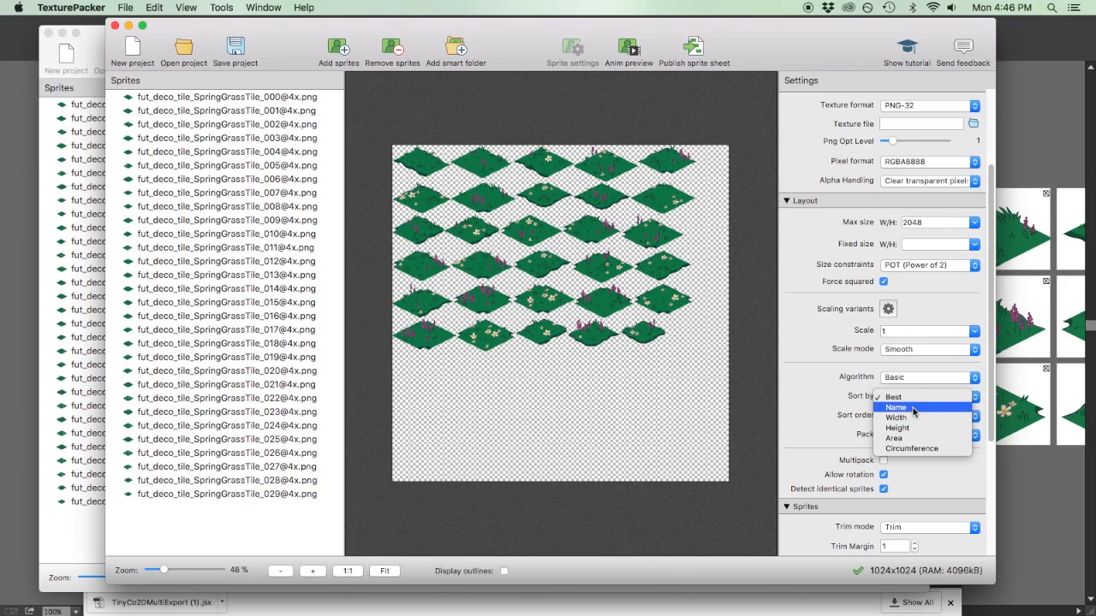
{"action": "left_click", "coordinate": [896, 407]}
{"action": "scroll", "coordinate": [865, 385], "scroll_direction": "down", "scroll_amount": 1}
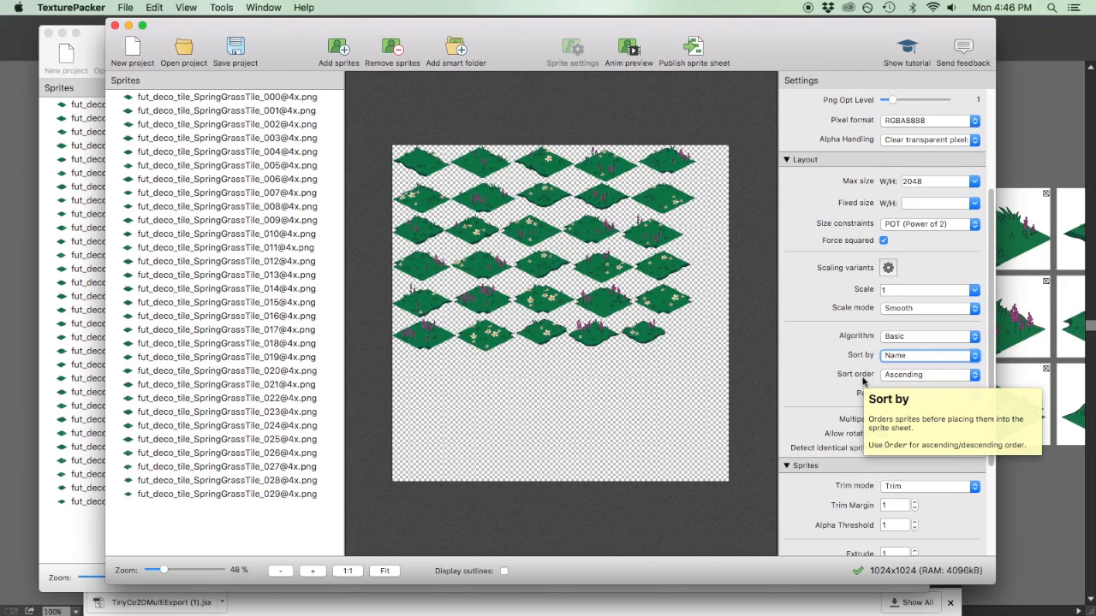
Disable Allow rotation and Detect identical sprites in the layout settings.
{"action": "scroll", "coordinate": [828, 448], "scroll_direction": "down", "scroll_amount": 2}
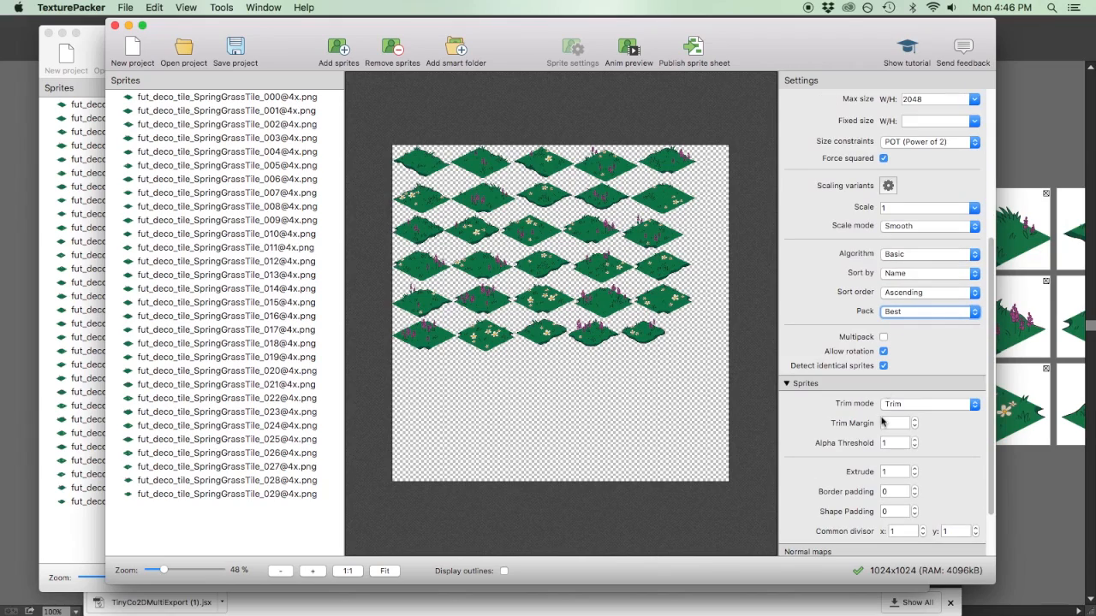
{"action": "left_click", "coordinate": [883, 352]}
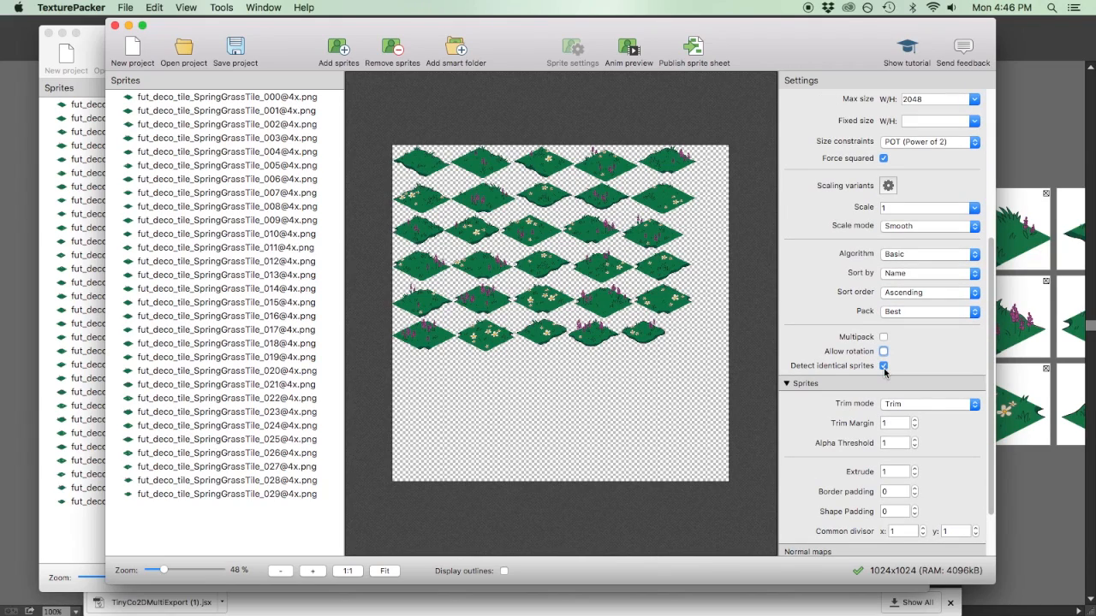
{"action": "left_click", "coordinate": [884, 366]}
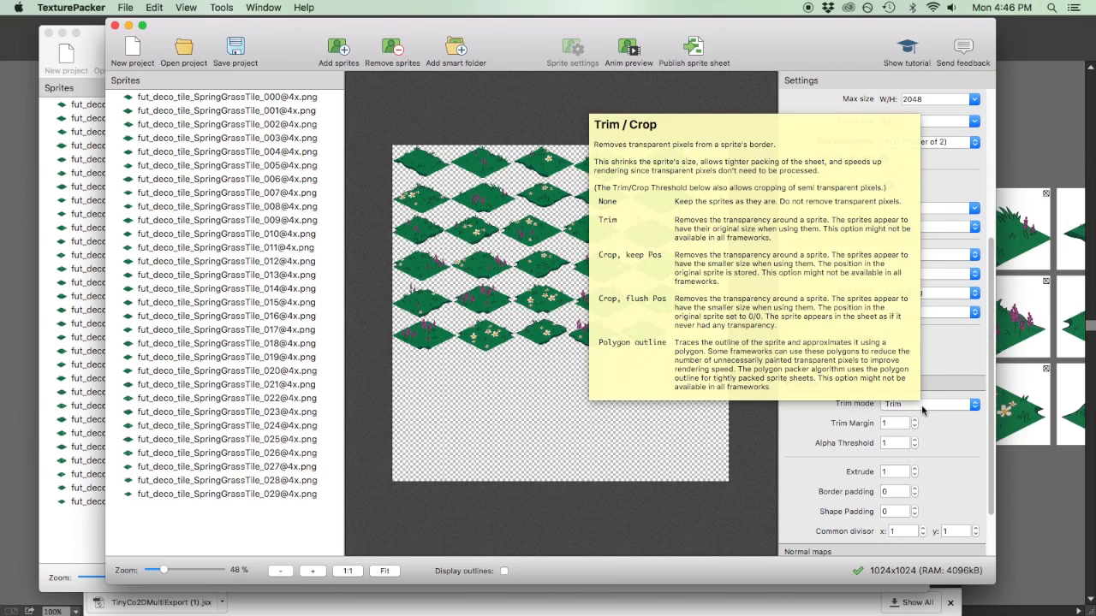
Set the sprites' trim mode to None in the sprite settings.
{"action": "left_click", "coordinate": [947, 406]}
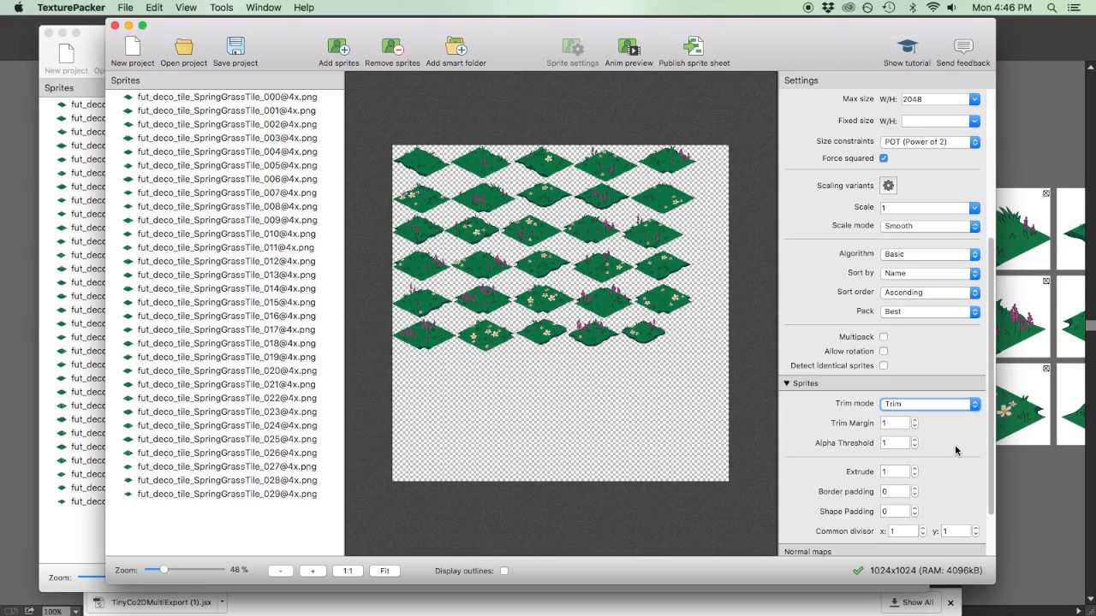
{"action": "left_click", "coordinate": [946, 405]}
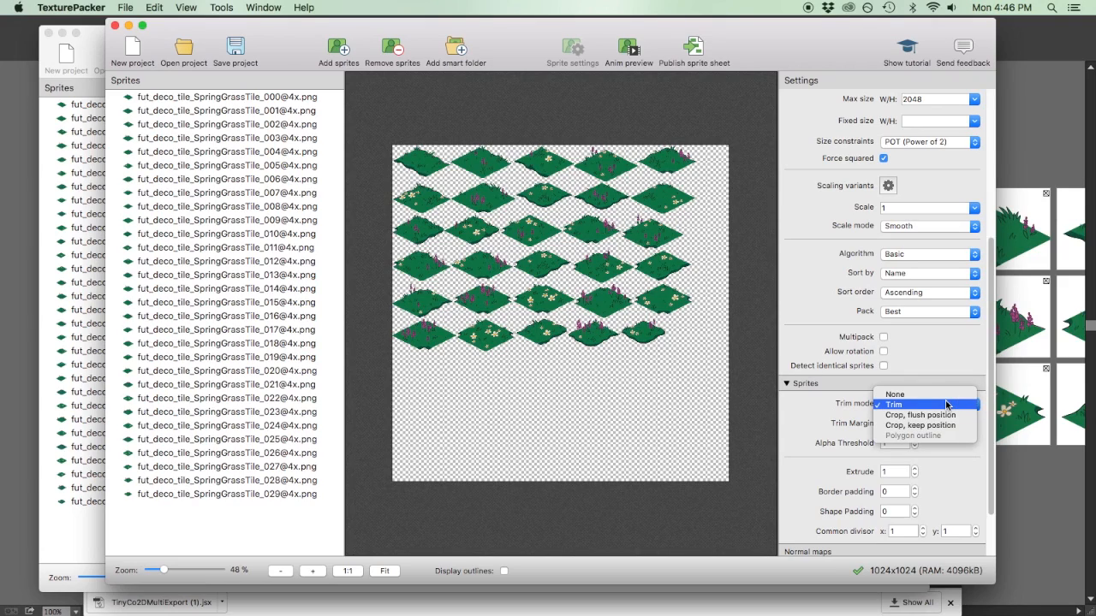
{"action": "left_click", "coordinate": [946, 395]}
Raise the sprites' Extrude value to 7.
{"action": "scroll", "coordinate": [952, 444], "scroll_direction": "down", "scroll_amount": 2}
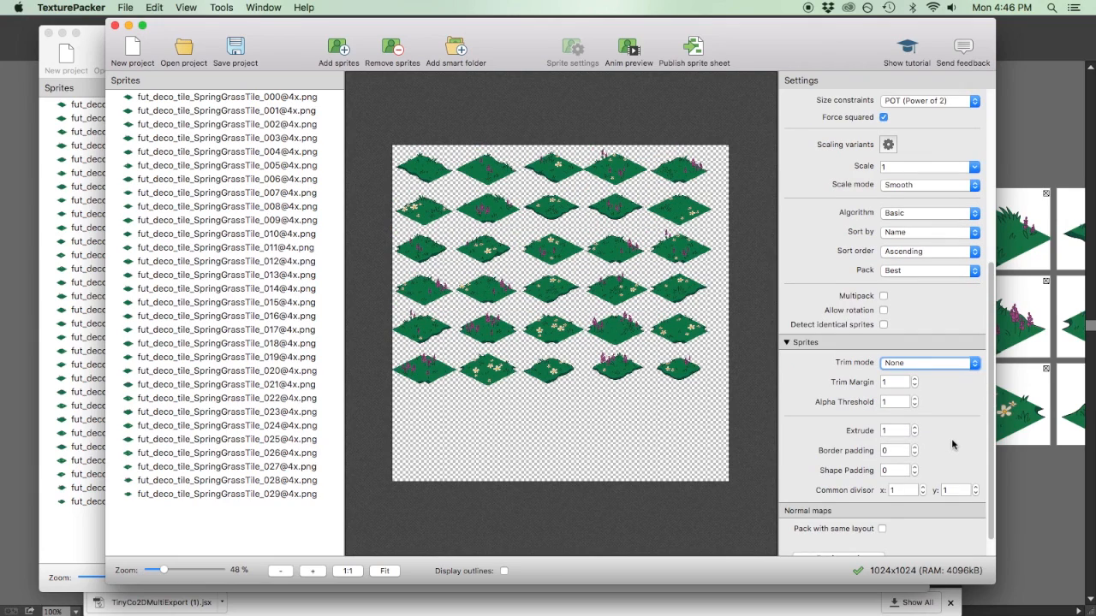
{"action": "scroll", "coordinate": [952, 444], "scroll_direction": "down", "scroll_amount": 1}
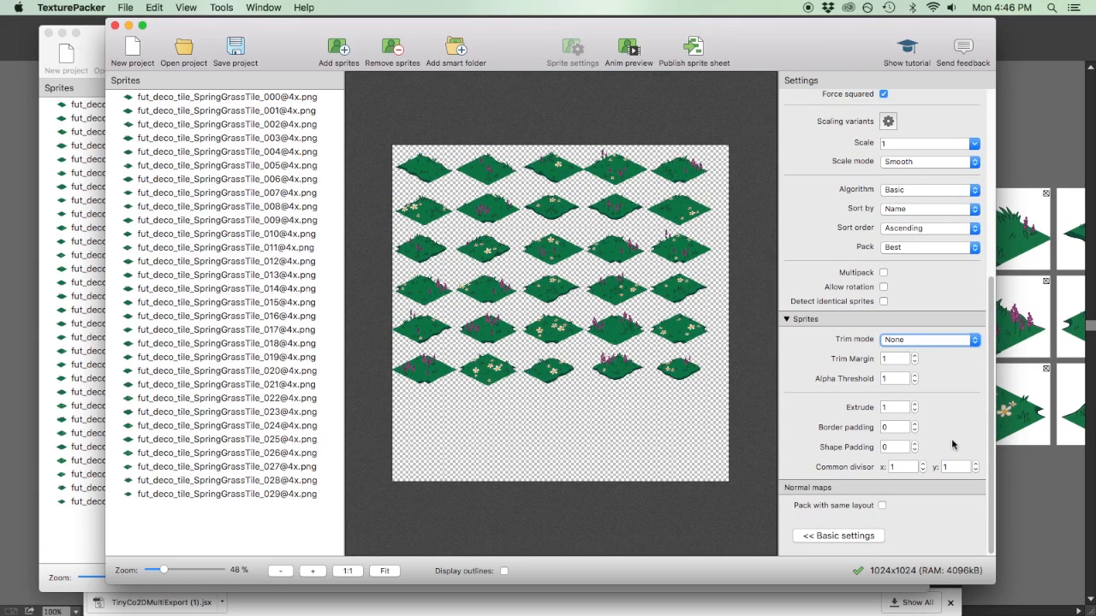
{"action": "left_click", "coordinate": [915, 405]}
{"action": "left_click", "coordinate": [914, 405]}
{"action": "left_click", "coordinate": [914, 405]}
{"action": "left_click", "coordinate": [915, 405]}
{"action": "left_click", "coordinate": [914, 405]}
{"action": "left_click", "coordinate": [915, 405]}
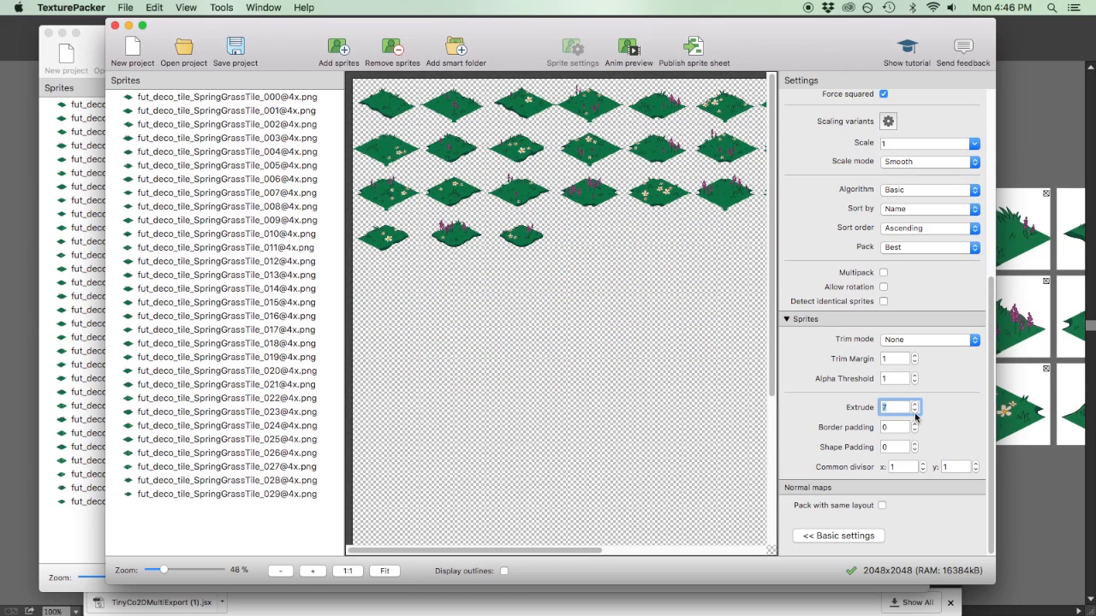
Lower the sprites' Extrude value to 0.
{"action": "left_click", "coordinate": [915, 412]}
{"action": "left_click", "coordinate": [914, 411]}
{"action": "left_click", "coordinate": [914, 412]}
{"action": "left_click", "coordinate": [914, 412]}
{"action": "left_click", "coordinate": [914, 412]}
{"action": "left_click", "coordinate": [914, 412]}
{"action": "left_click", "coordinate": [914, 412]}
{"action": "left_click", "coordinate": [953, 436]}
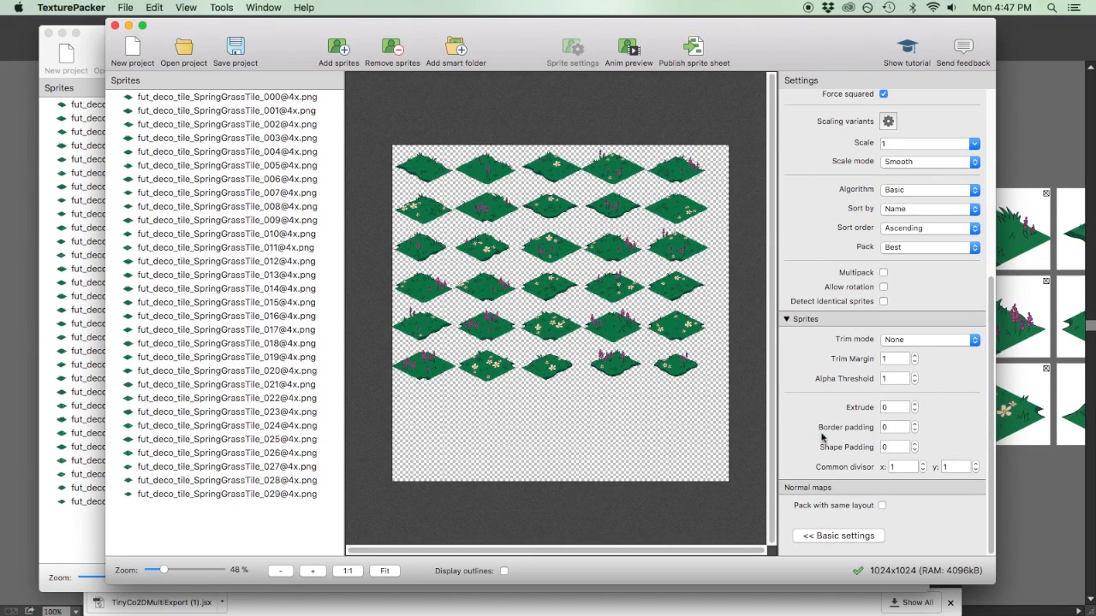
Set the sheet's Border padding to 8.
{"action": "left_click", "coordinate": [915, 424]}
{"action": "left_click", "coordinate": [915, 424]}
{"action": "left_click", "coordinate": [915, 424]}
{"action": "left_click", "coordinate": [915, 424]}
{"action": "left_click", "coordinate": [915, 424]}
{"action": "left_click", "coordinate": [915, 423]}
{"action": "left_click", "coordinate": [915, 424]}
{"action": "left_click", "coordinate": [916, 424]}
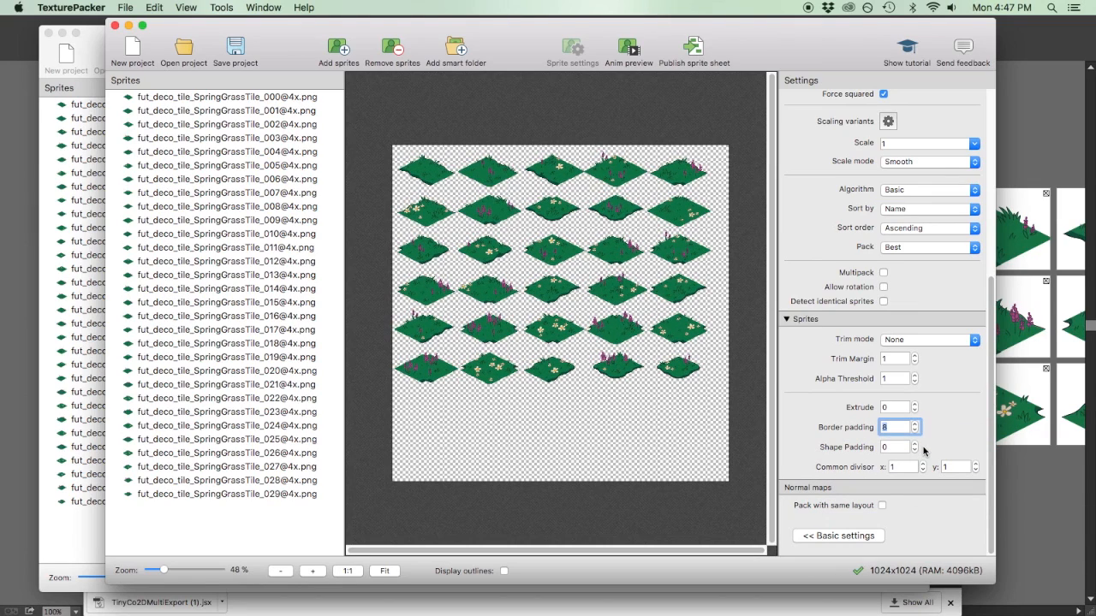
Set the Shape Padding between sprites to 8.
{"action": "left_click", "coordinate": [914, 443]}
{"action": "left_click", "coordinate": [914, 443]}
{"action": "left_click", "coordinate": [914, 443]}
{"action": "left_click", "coordinate": [914, 444]}
{"action": "left_click", "coordinate": [915, 443]}
{"action": "left_click", "coordinate": [914, 444]}
{"action": "left_click", "coordinate": [914, 443]}
{"action": "left_click", "coordinate": [915, 444]}
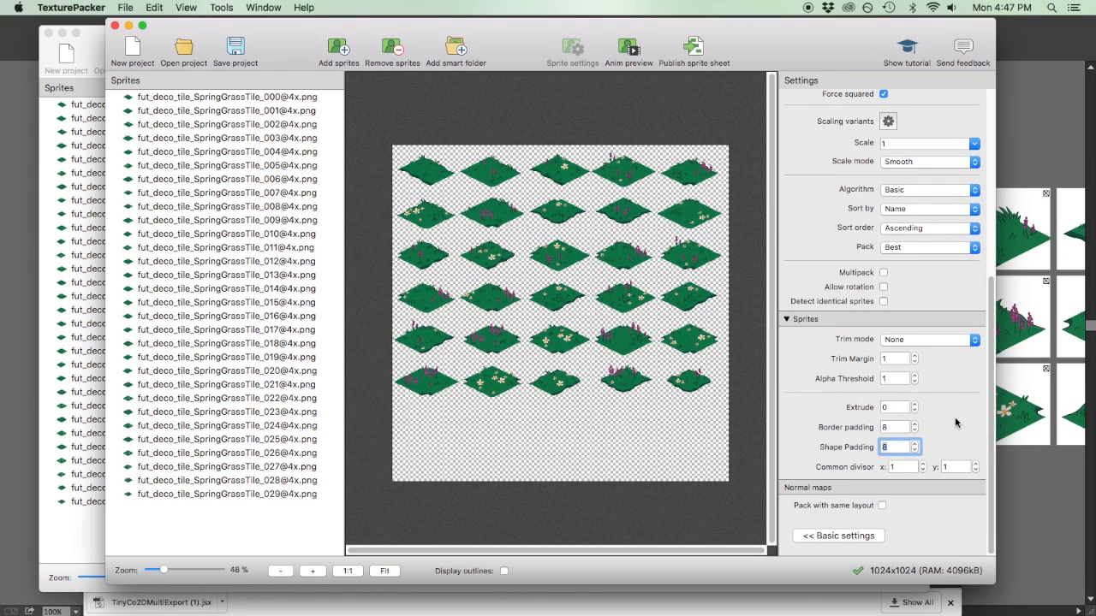
{"action": "left_click_drag", "start_coordinate": [510, 26], "coordinate": [647, 152]}
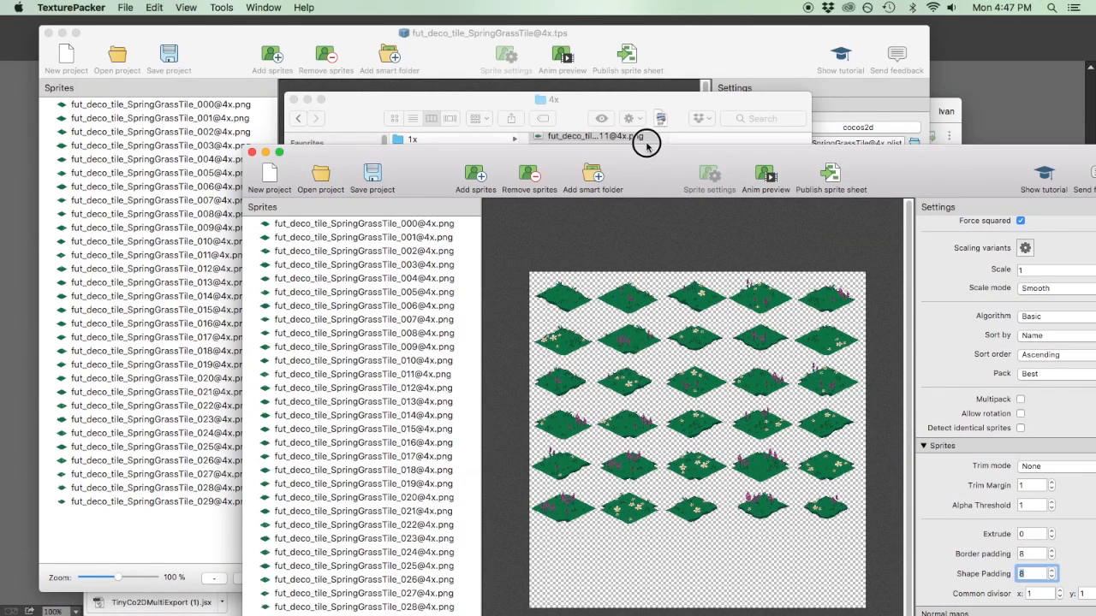
{"action": "left_click", "coordinate": [615, 39]}
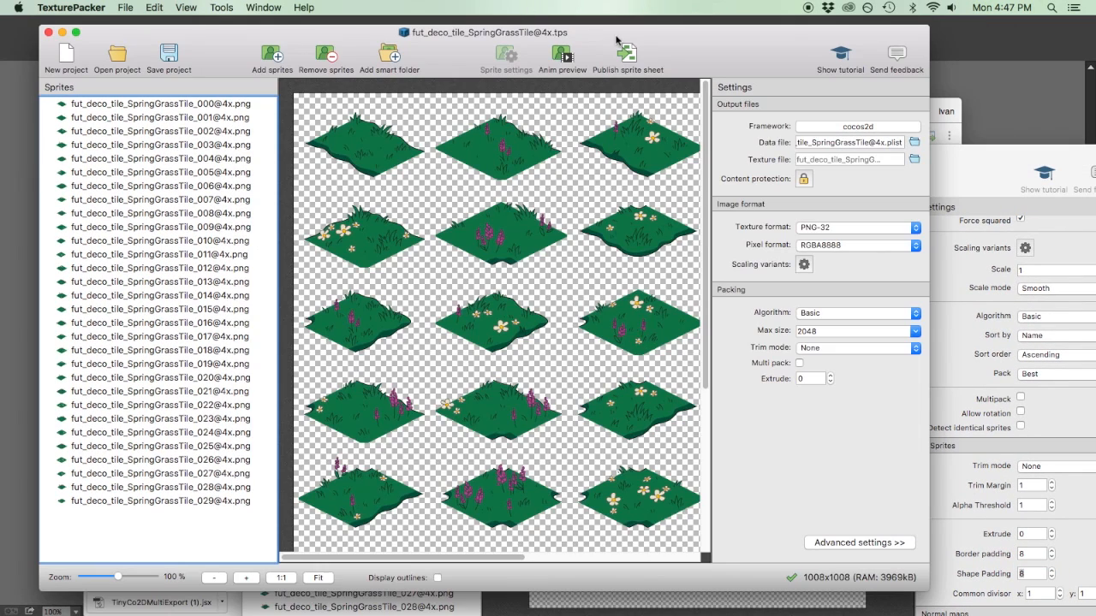
{"action": "left_click", "coordinate": [211, 579]}
{"action": "left_click", "coordinate": [211, 579]}
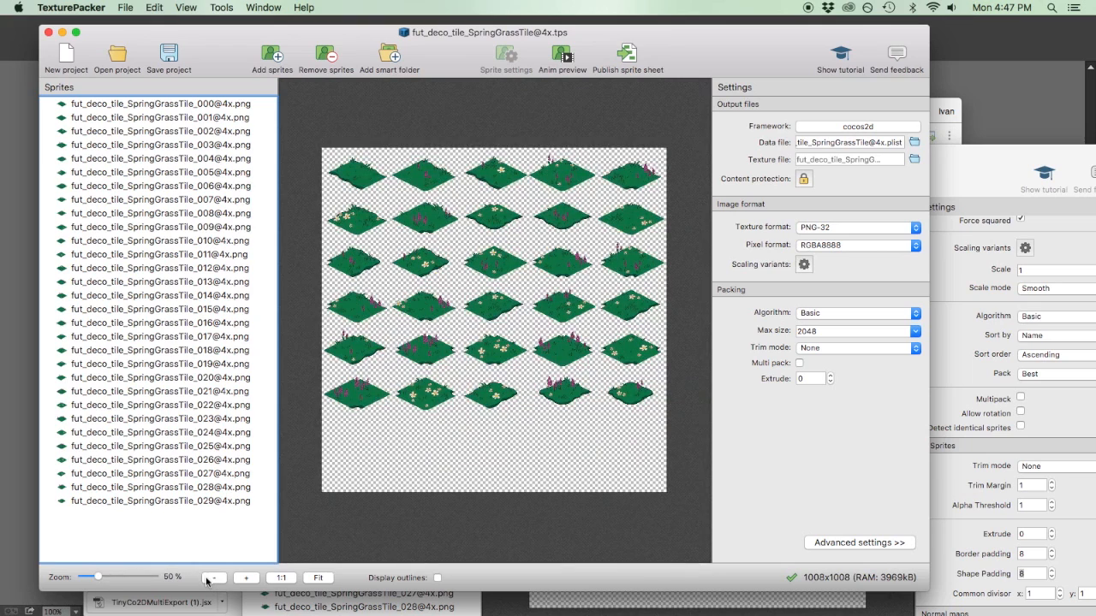
Return to the new project's window, reposition it over the saved one, and inspect the last tile's sprite details.
{"action": "left_click", "coordinate": [954, 158]}
{"action": "left_click", "coordinate": [688, 54]}
{"action": "left_click_drag", "start_coordinate": [981, 166], "coordinate": [810, 59]}
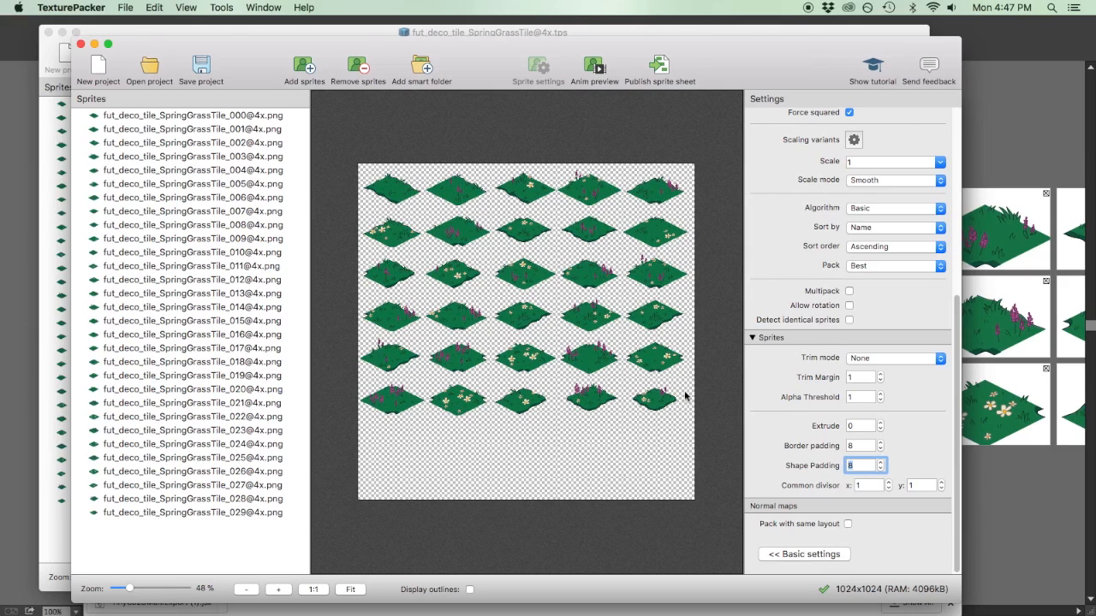
{"action": "mouse_move", "coordinate": [685, 395]}
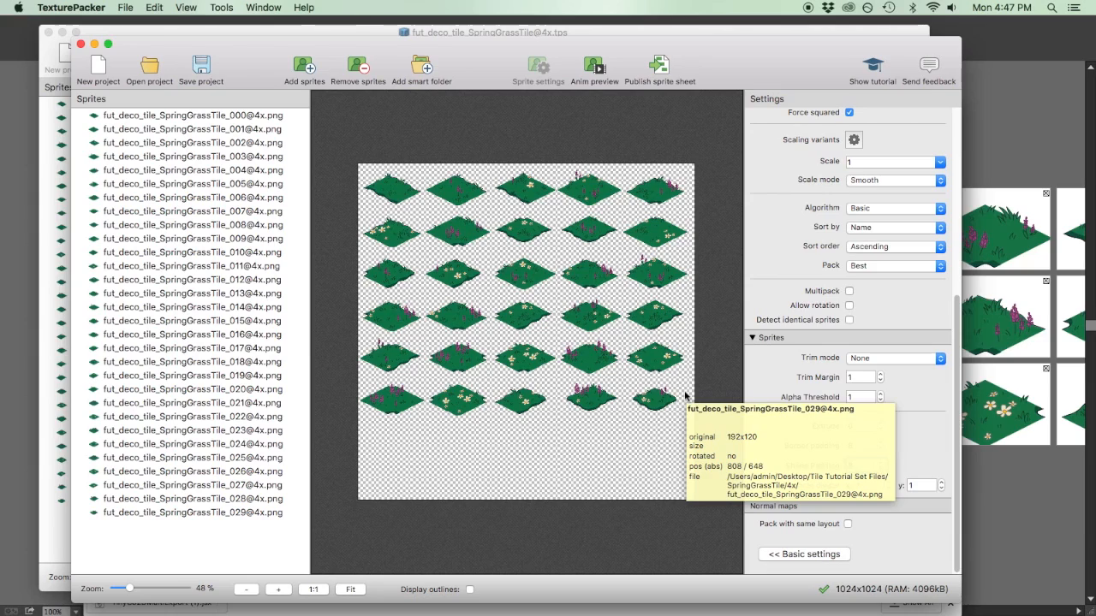